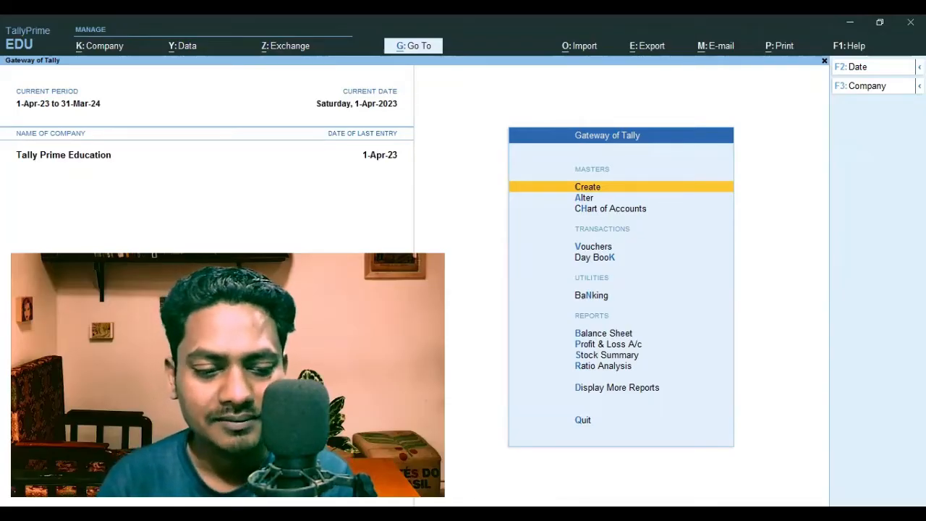
Switch to YouTube in the browser, read the notified comment requesting a follow-up video and its reply, and return to TallyPrime
{"action": "key", "text": "alt+Tab"}
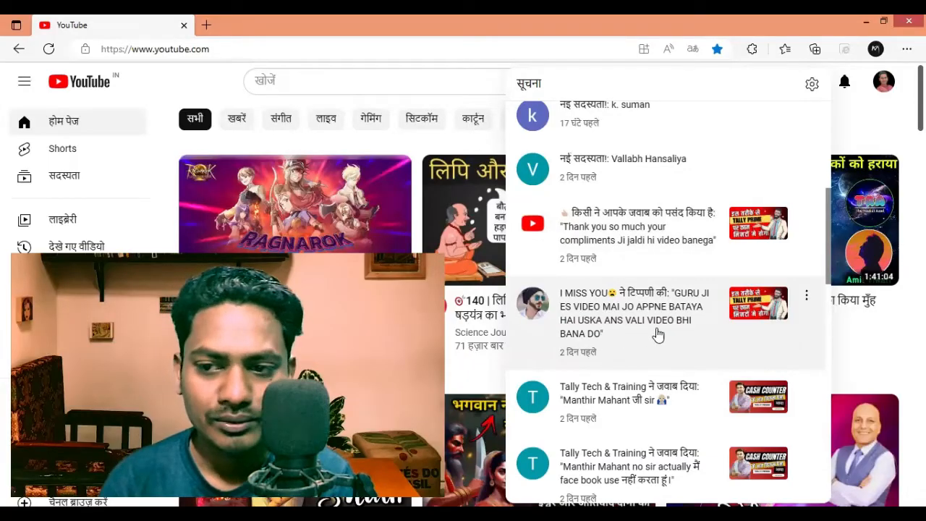
{"action": "left_click", "coordinate": [741, 316]}
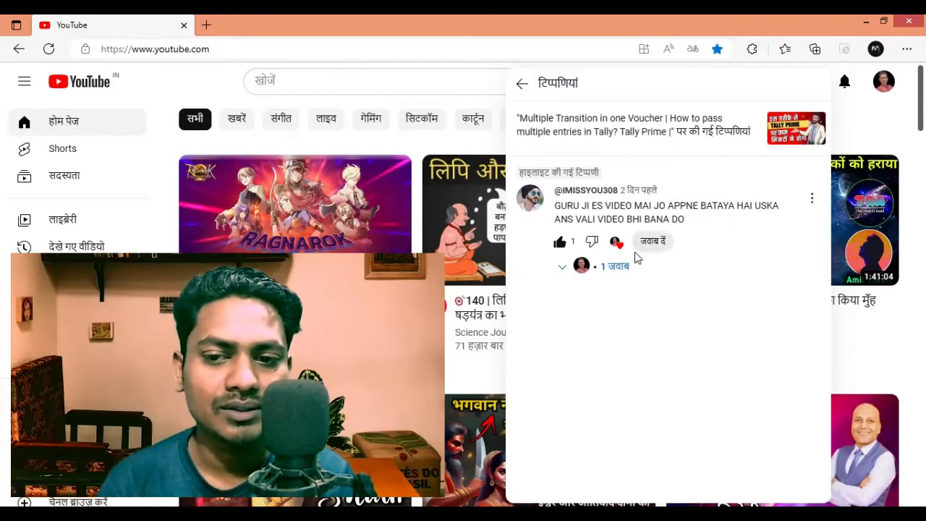
{"action": "left_click", "coordinate": [612, 267]}
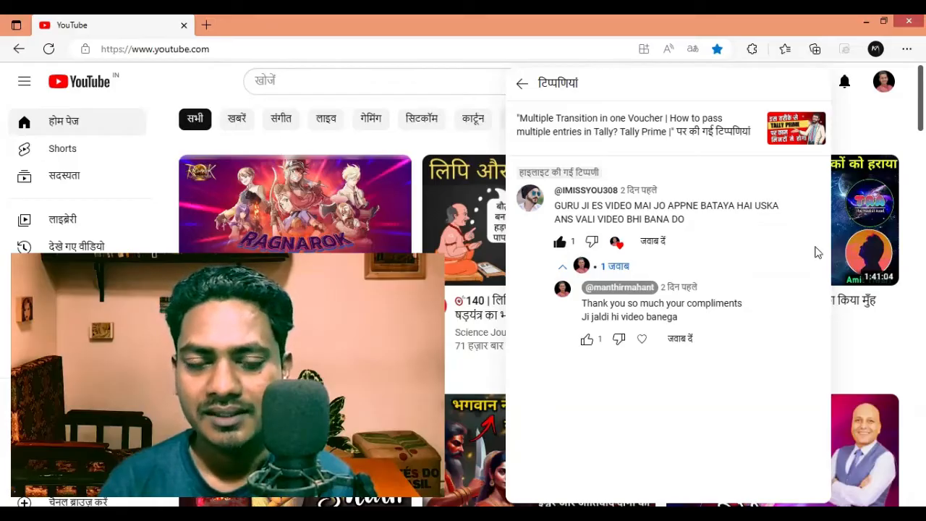
{"action": "key", "text": "alt+Tab"}
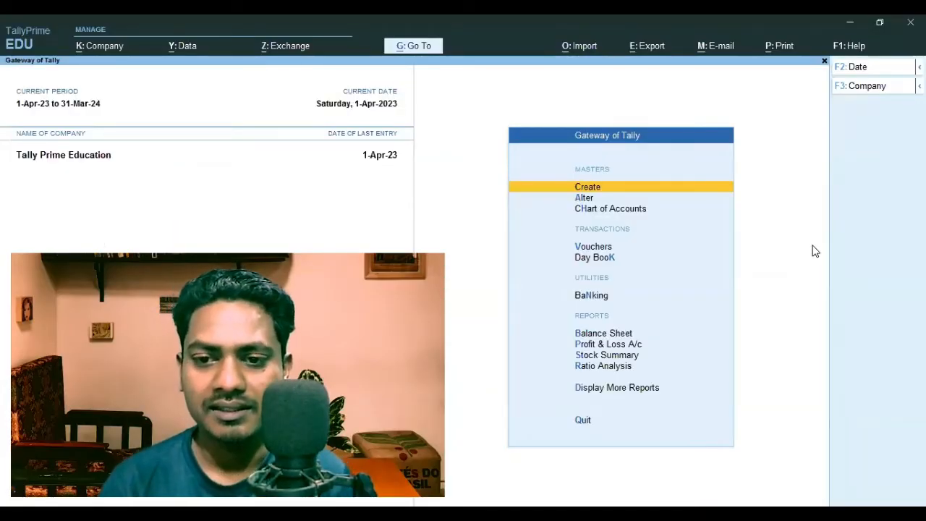
Review the vouchers recorded in the Day Book for 1-Apr-23
{"action": "key", "text": "Down"}
{"action": "key", "text": "Down"}
{"action": "key", "text": "Down"}
{"action": "key", "text": "Down"}
{"action": "key", "text": "Return"}
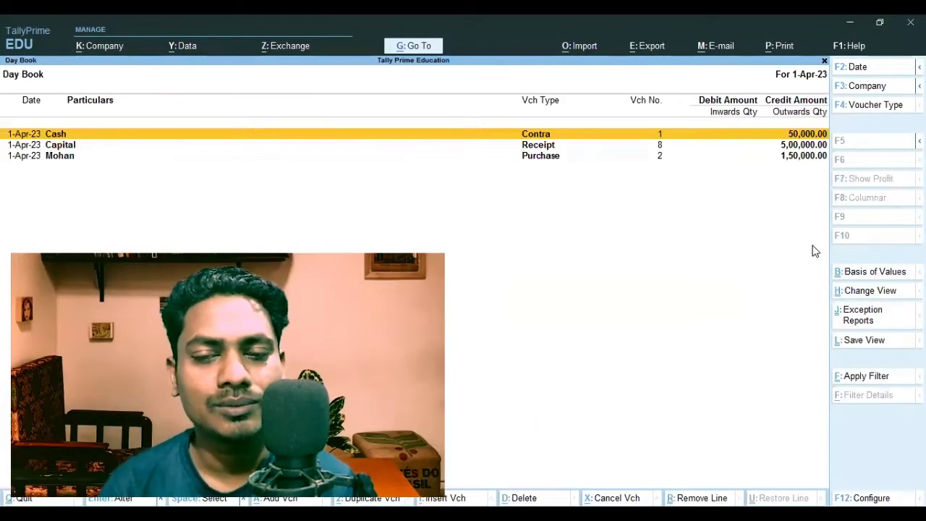
{"action": "key", "text": "Escape"}
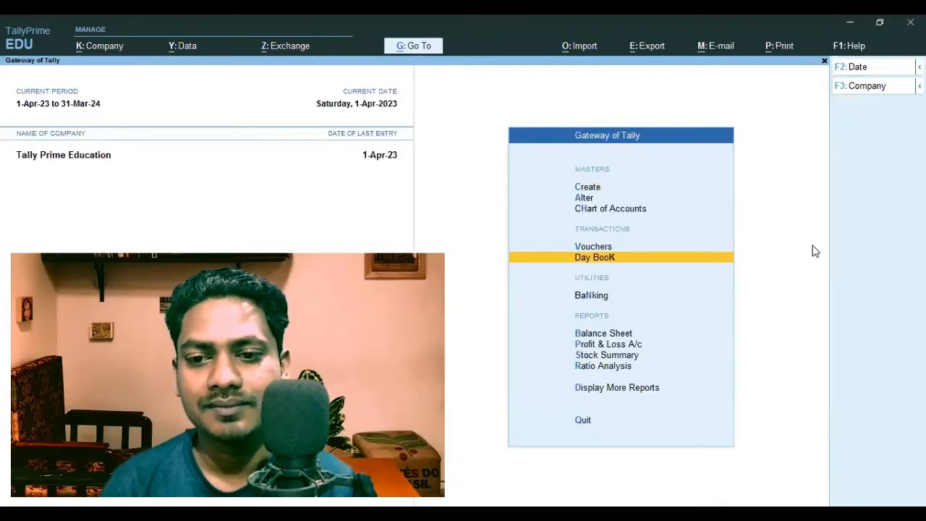
{"action": "key", "text": "Return"}
{"action": "key", "text": "Down"}
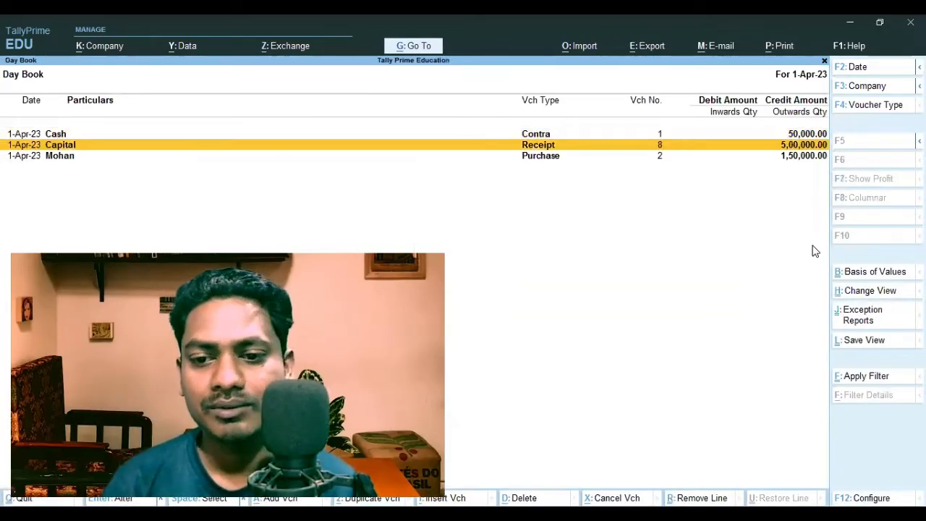
{"action": "key", "text": "Escape"}
Start a payment voucher with Axis Bank as the paying account
{"action": "key", "text": "Up"}
{"action": "key", "text": "Return"}
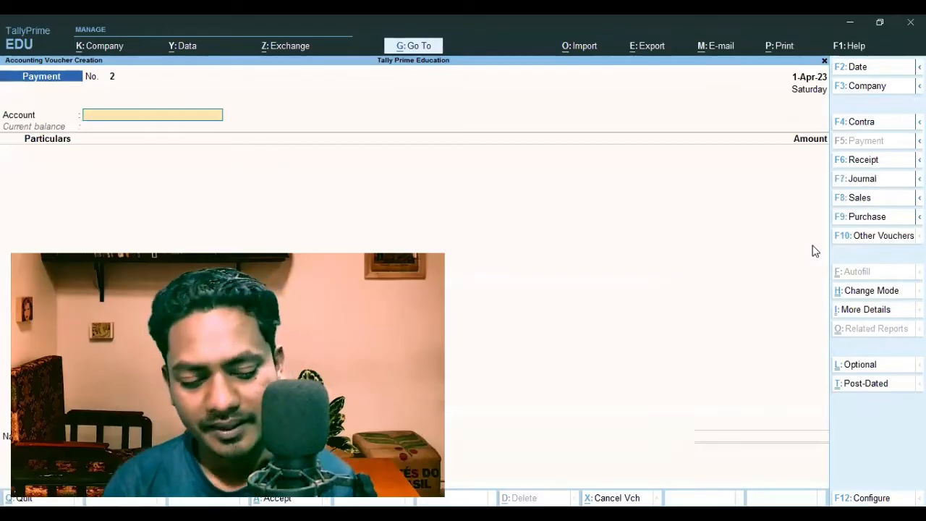
{"action": "type", "text": "A"}
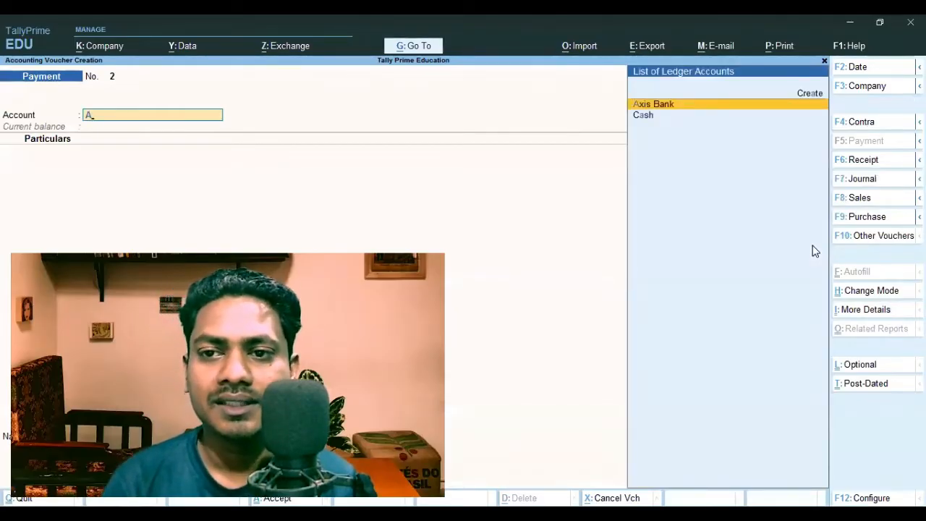
{"action": "key", "text": "Return"}
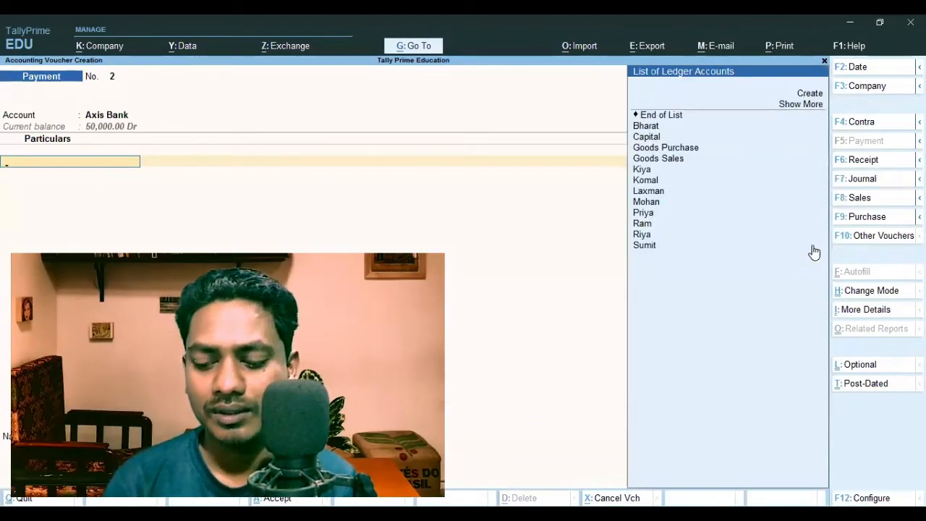
Add the first party ledger in the list to the payment for 5,000, adjusted On Account
{"action": "key", "text": "Down"}
{"action": "key", "text": "Down"}
{"action": "key", "text": "Return"}
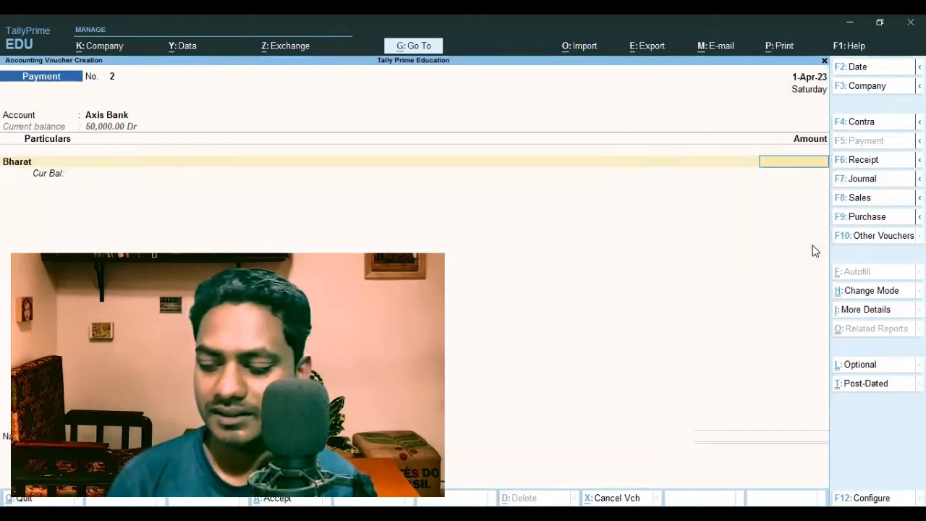
{"action": "type", "text": "5000"}
{"action": "key", "text": "Return"}
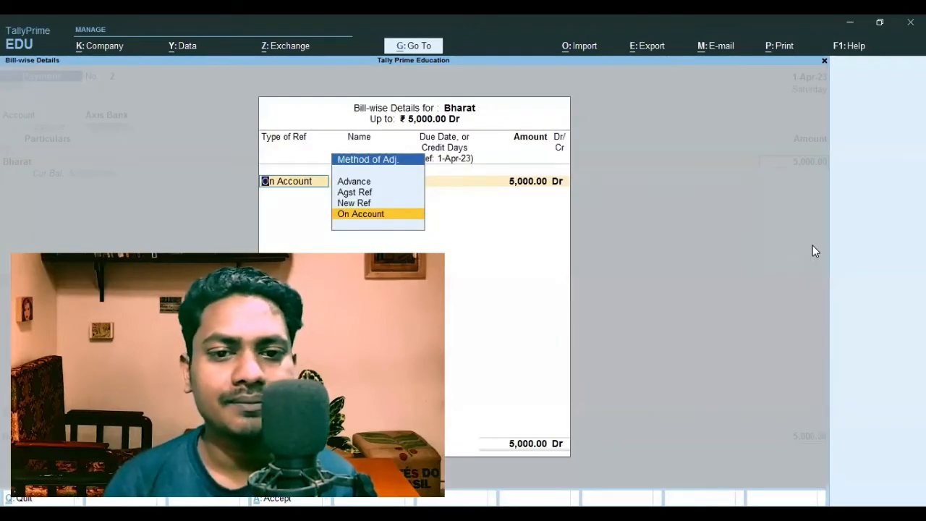
{"action": "key", "text": "Return"}
{"action": "key", "text": "Return"}
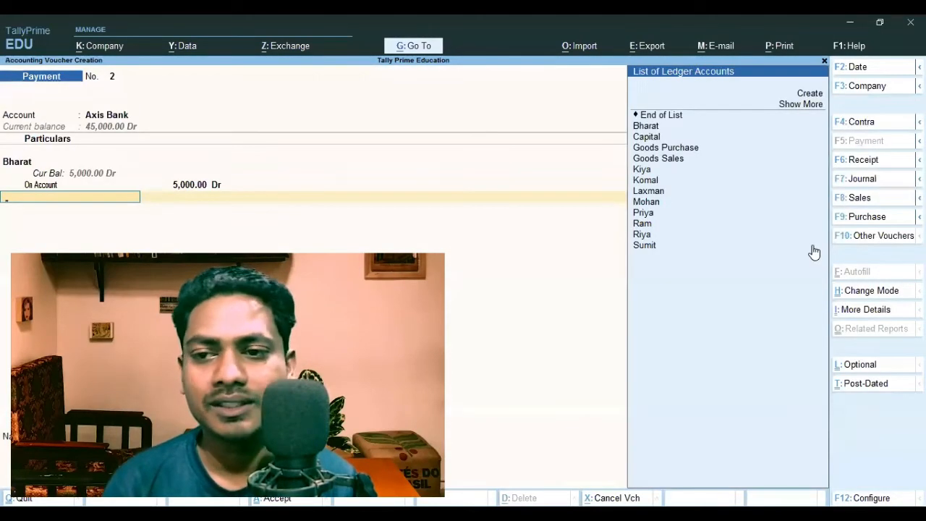
Add the party ledger listed just after Goods Sales to the payment for 6,000, adjusted On Account
{"action": "key", "text": "Down"}
{"action": "key", "text": "Down"}
{"action": "key", "text": "Down"}
{"action": "key", "text": "Down"}
{"action": "key", "text": "Down"}
{"action": "key", "text": "Down"}
{"action": "key", "text": "Down"}
{"action": "key", "text": "Return"}
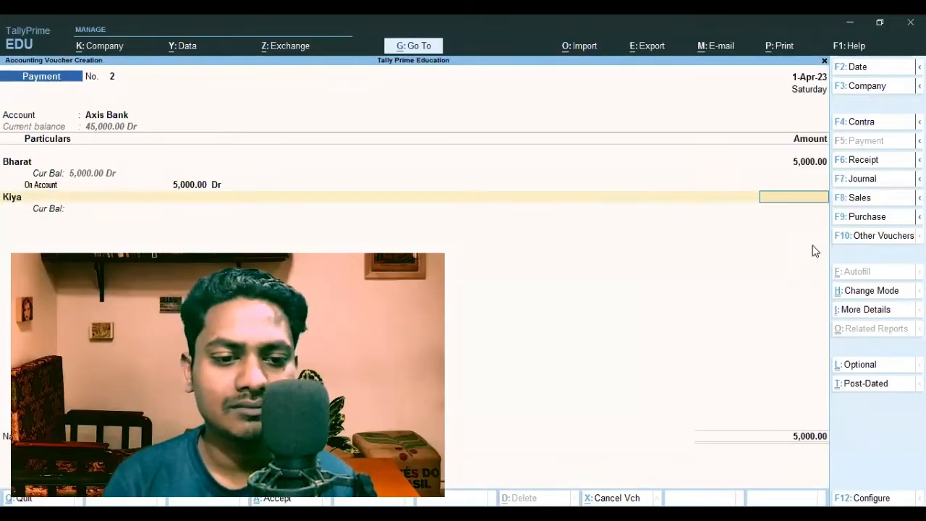
{"action": "type", "text": "6000"}
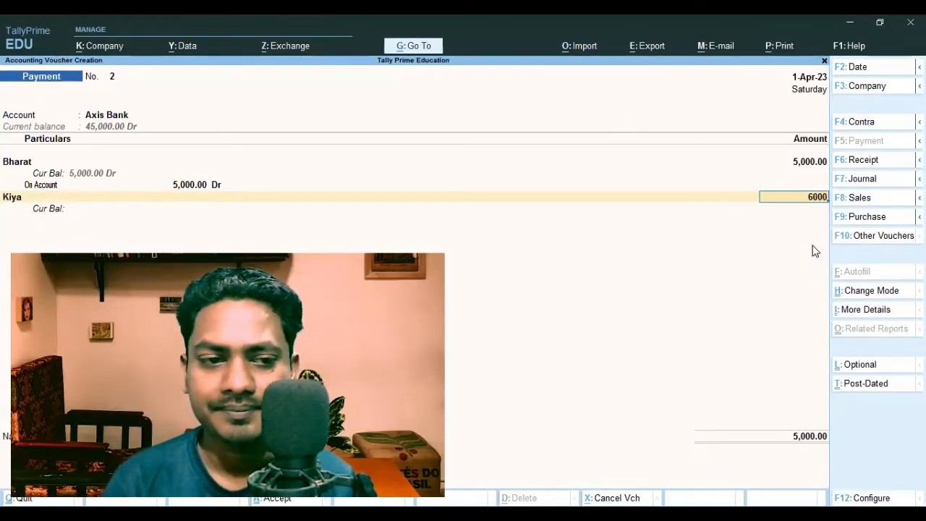
{"action": "key", "text": "Return"}
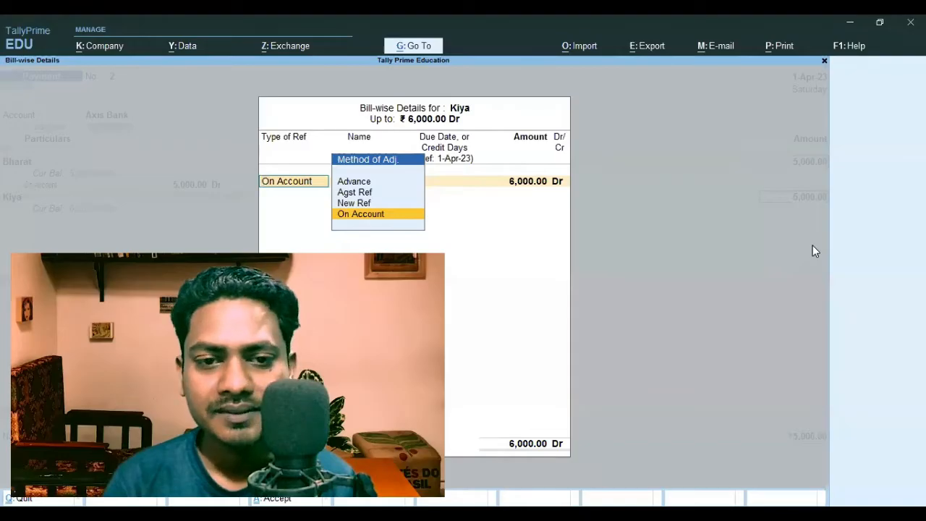
{"action": "key", "text": "Return"}
{"action": "key", "text": "Return"}
End the entry list and allocate the Axis Bank payment as Cheque with instrument number 100001, dated 1-Apr-23
{"action": "key", "text": "Return"}
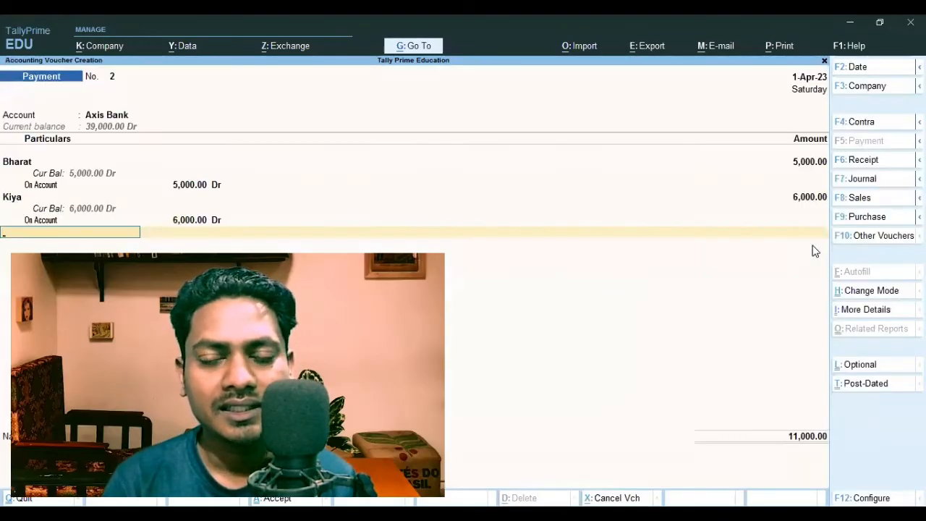
{"action": "key", "text": "Return"}
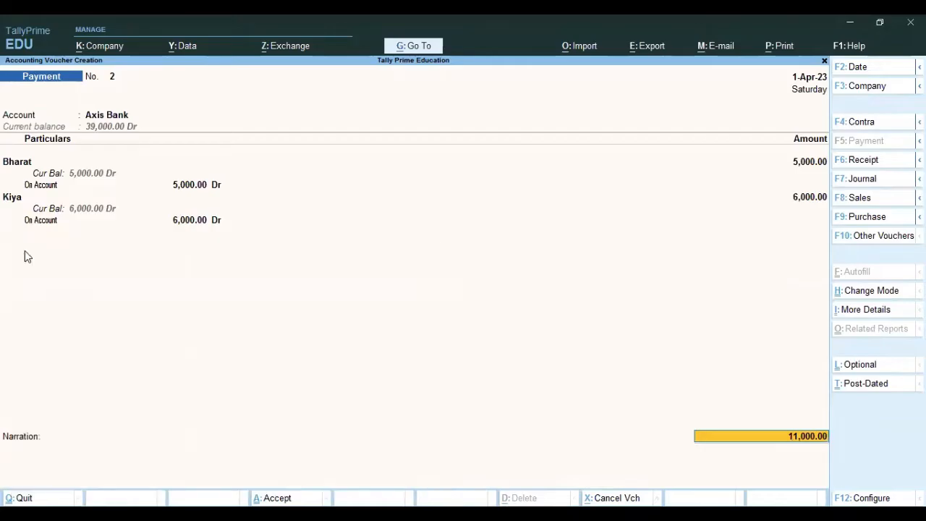
{"action": "key", "text": "Return"}
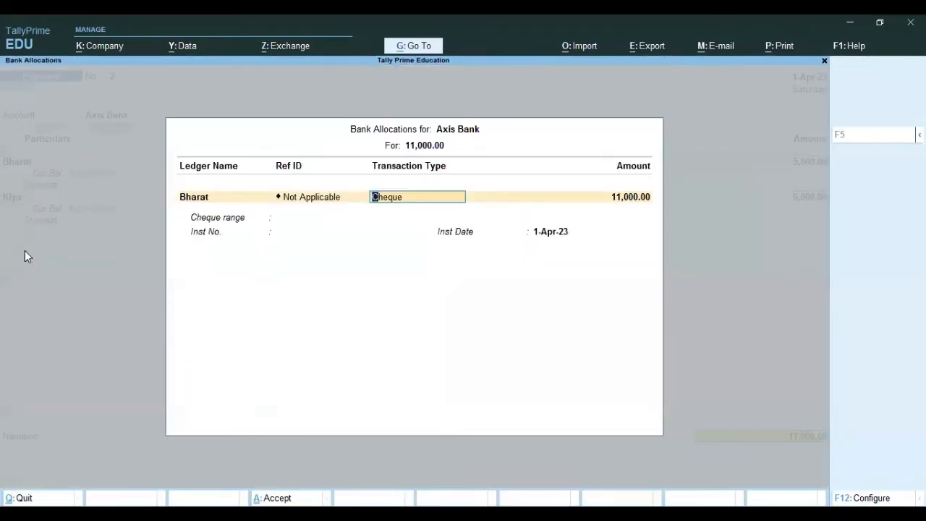
{"action": "key", "text": "Return"}
{"action": "key", "text": "Return"}
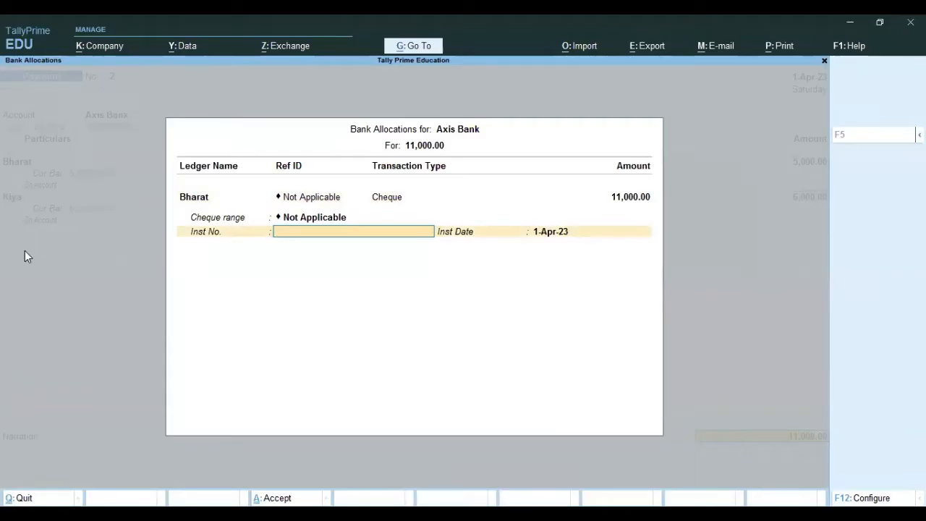
{"action": "type", "text": "100001"}
{"action": "key", "text": "Return"}
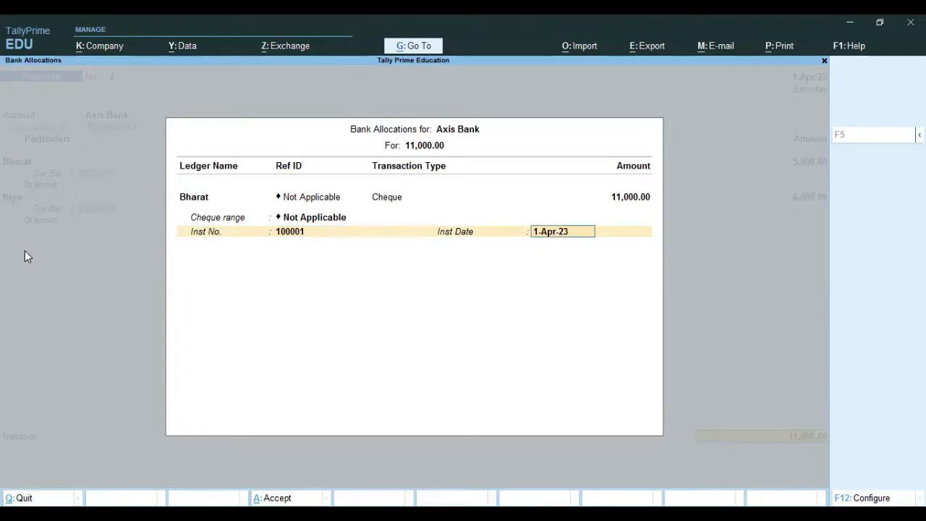
{"action": "key", "text": "Return"}
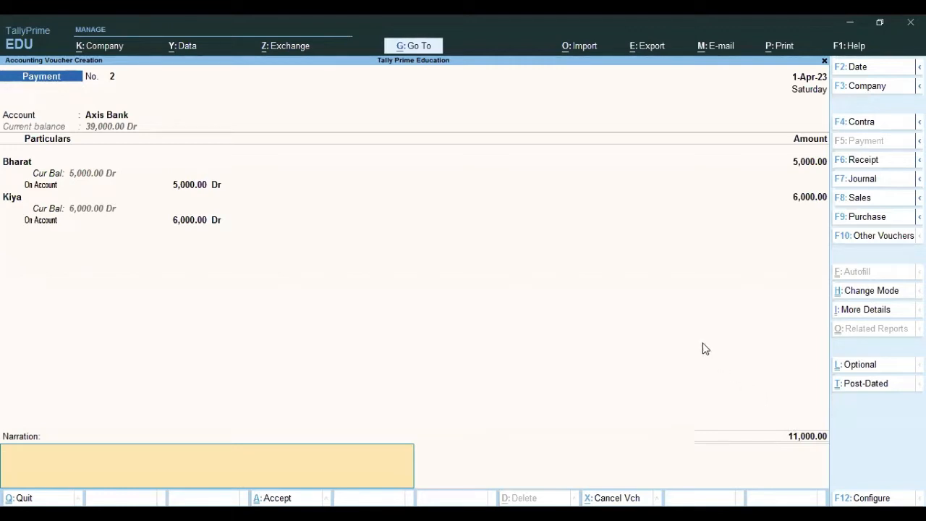
Change the voucher's paying account to Cash
{"action": "left_click", "coordinate": [121, 115]}
{"action": "key", "text": "Down"}
{"action": "key", "text": "Return"}
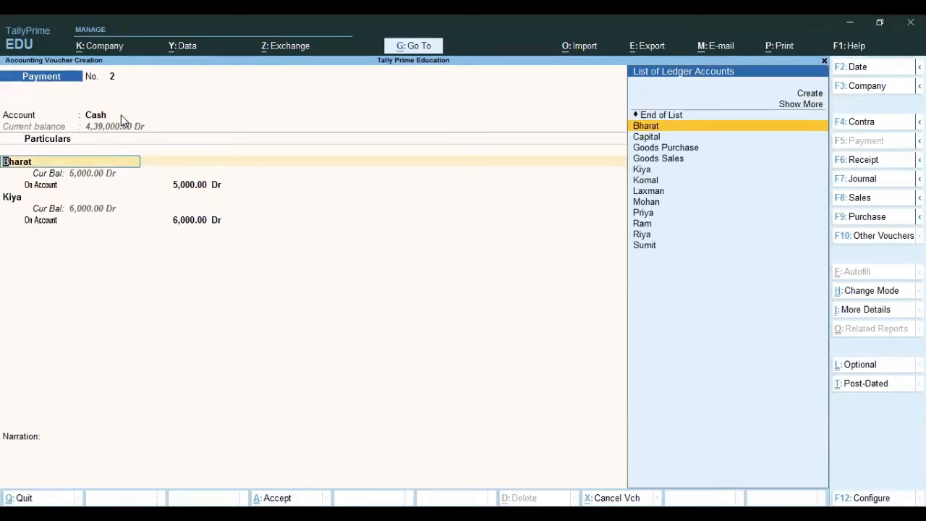
Add the party ledger with the 1,50,000 credit balance as a third payment line for 5,000, against bill reference 96
{"action": "key", "text": "Return"}
{"action": "key", "text": "Return"}
{"action": "key", "text": "Return"}
{"action": "key", "text": "Return"}
{"action": "key", "text": "Return"}
{"action": "key", "text": "Return"}
{"action": "key", "text": "Return"}
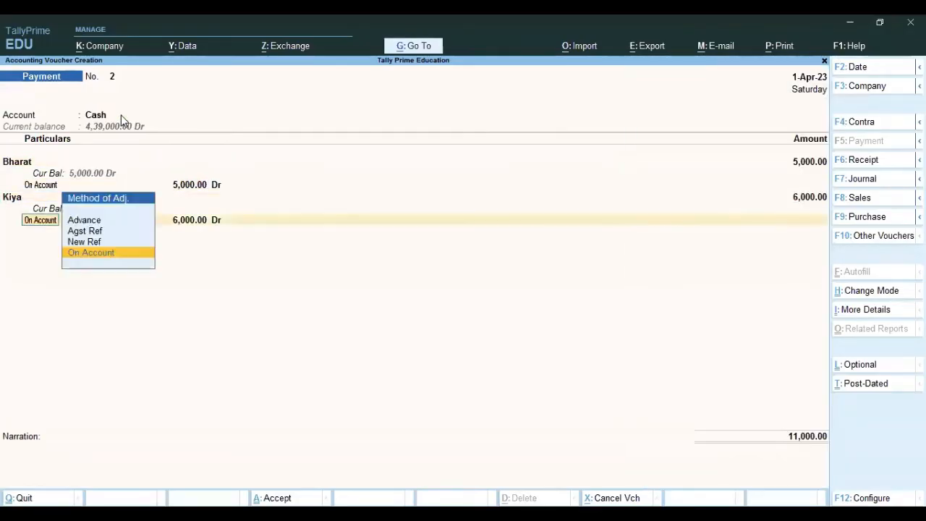
{"action": "key", "text": "Return"}
{"action": "key", "text": "BackSpace"}
{"action": "key", "text": "Return"}
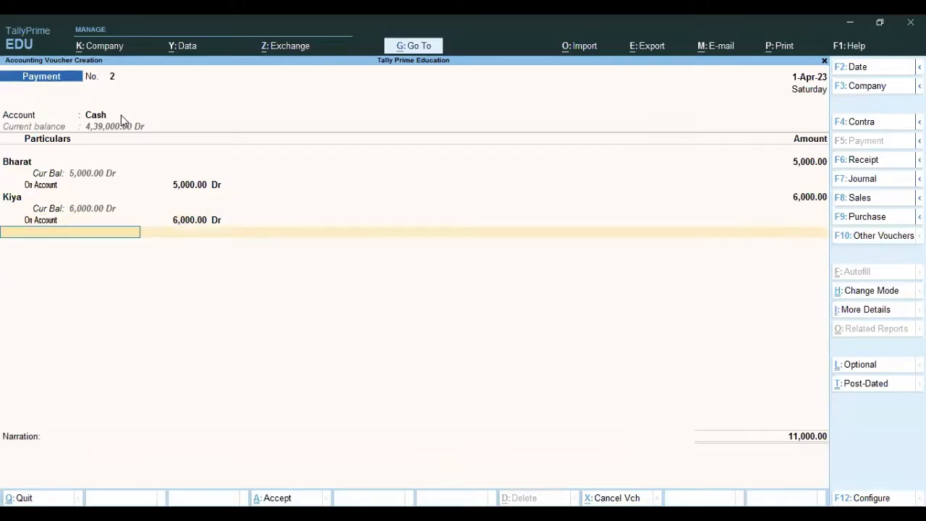
{"action": "key", "text": "Down"}
{"action": "key", "text": "Down"}
{"action": "key", "text": "Down"}
{"action": "key", "text": "Down"}
{"action": "key", "text": "Down"}
{"action": "key", "text": "Down"}
{"action": "key", "text": "Down"}
{"action": "key", "text": "Down"}
{"action": "key", "text": "Down"}
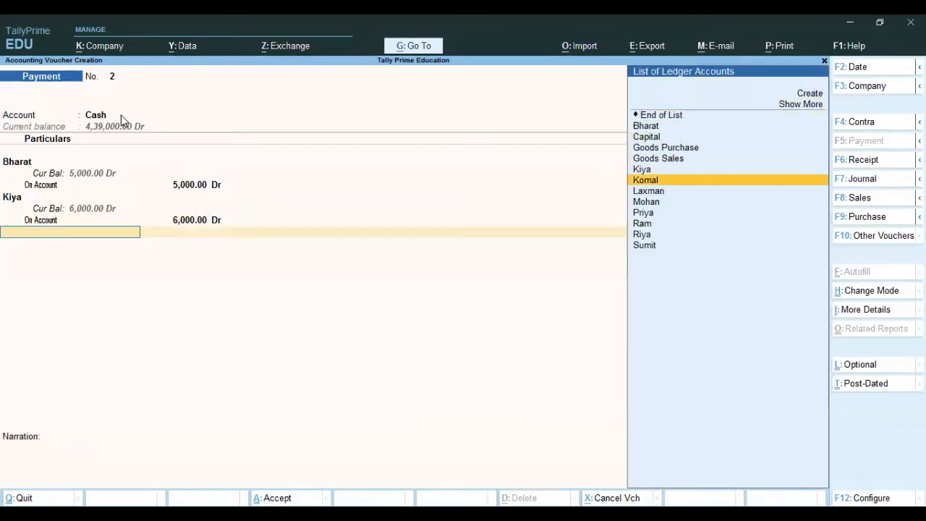
{"action": "key", "text": "Return"}
{"action": "type", "text": "5000"}
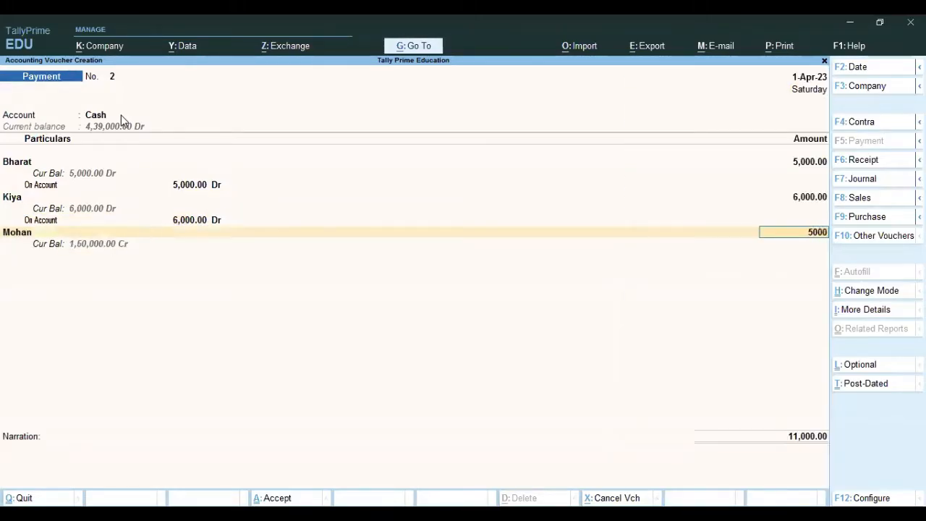
{"action": "key", "text": "Return"}
{"action": "key", "text": "Return"}
{"action": "key", "text": "Return"}
{"action": "key", "text": "Return"}
{"action": "key", "text": "Return"}
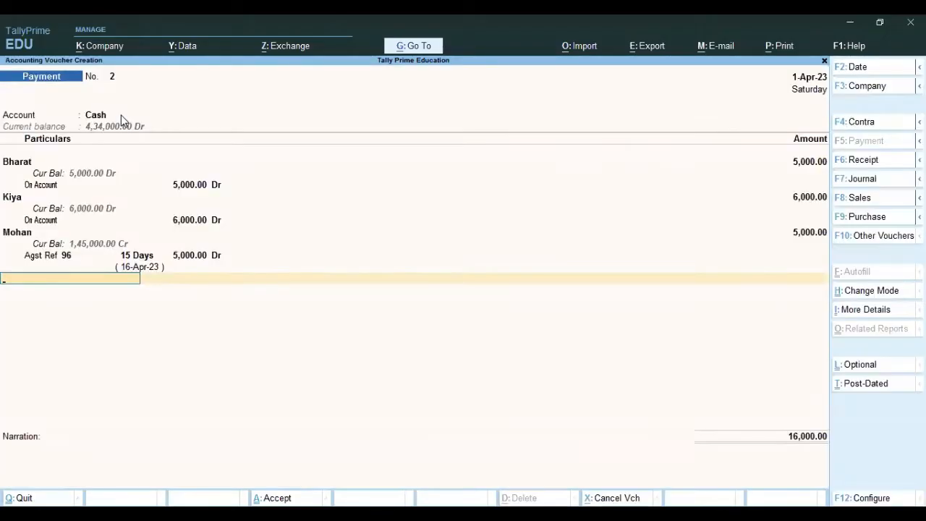
Set the voucher's paying account back to Axis Bank
{"action": "key", "text": "Return"}
{"action": "left_click", "coordinate": [109, 118]}
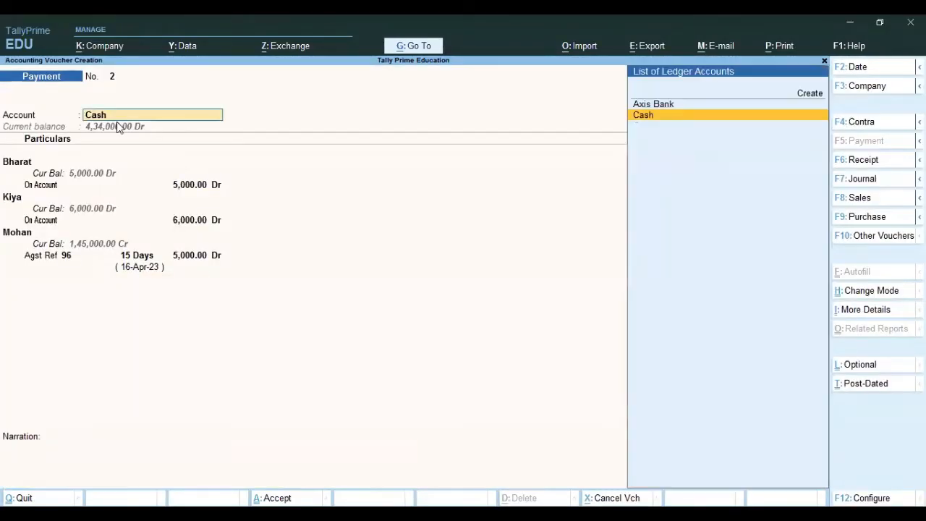
{"action": "key", "text": "Up"}
{"action": "key", "text": "Return"}
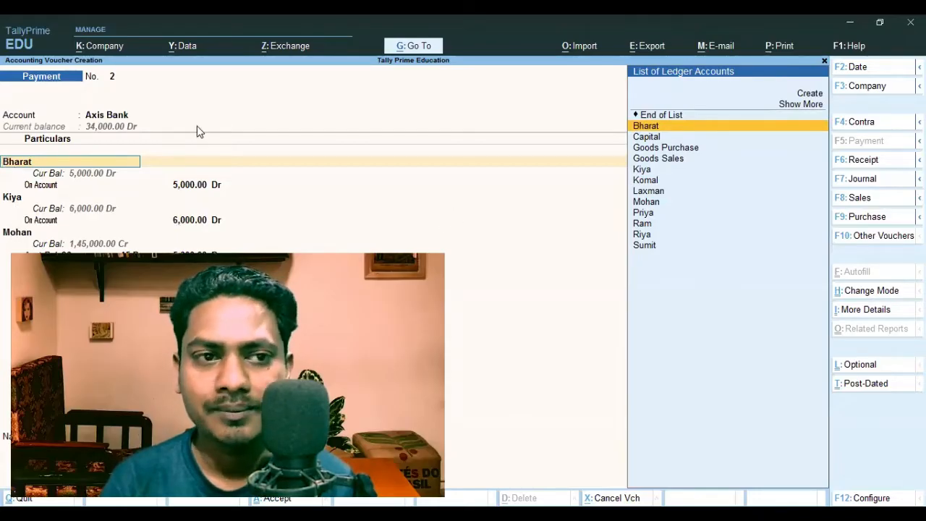
Accept the third payment line and the Axis Bank cheque allocation for the full 16,000, keeping instrument number 100001
{"action": "left_click", "coordinate": [16, 236]}
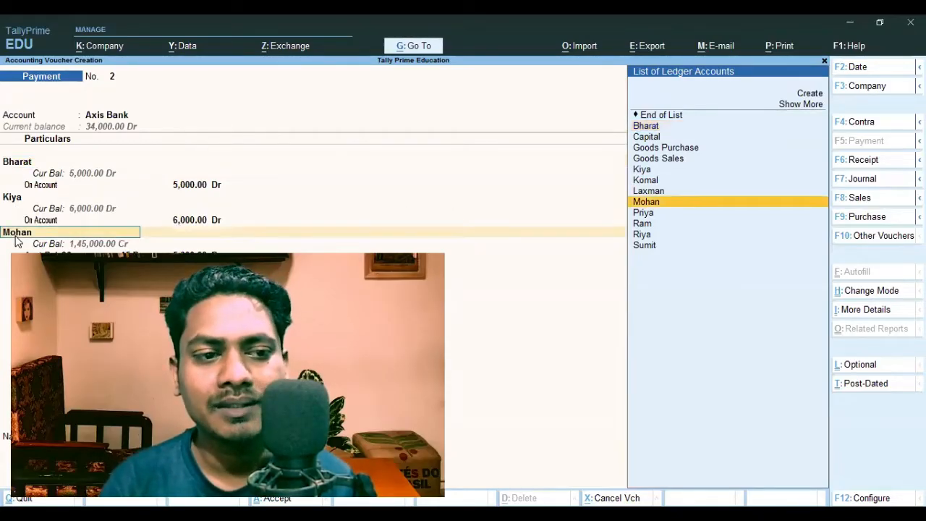
{"action": "key", "text": "Return"}
{"action": "key", "text": "Return"}
{"action": "key", "text": "Return"}
{"action": "key", "text": "Return"}
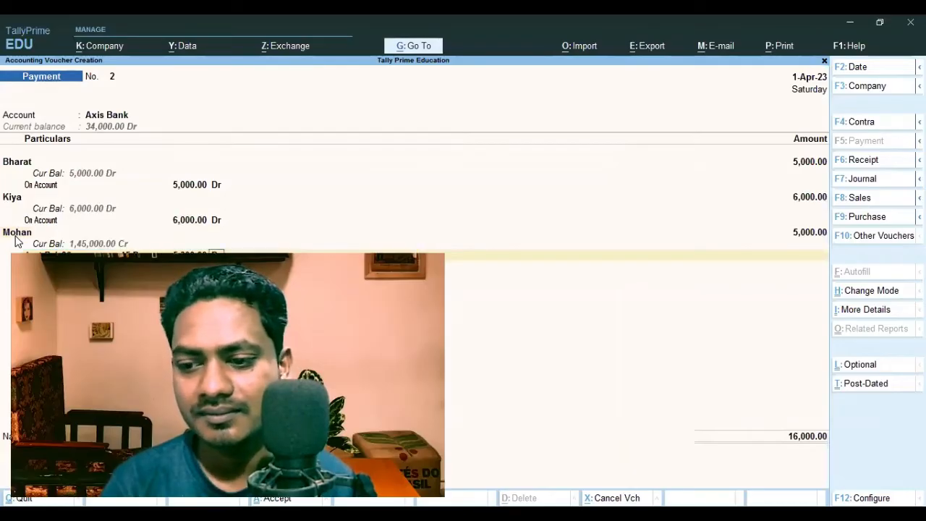
{"action": "key", "text": "Return"}
{"action": "key", "text": "Return"}
{"action": "key", "text": "Return"}
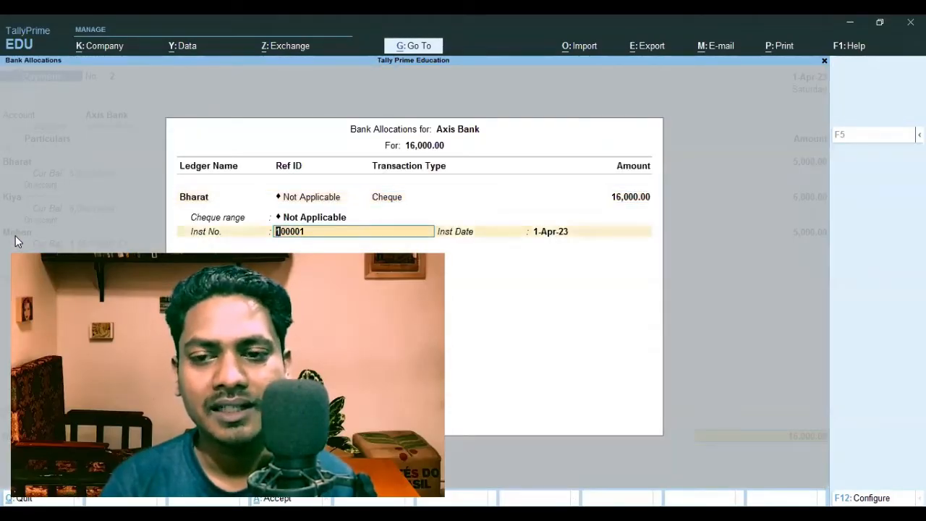
{"action": "key", "text": "Return"}
{"action": "key", "text": "Return"}
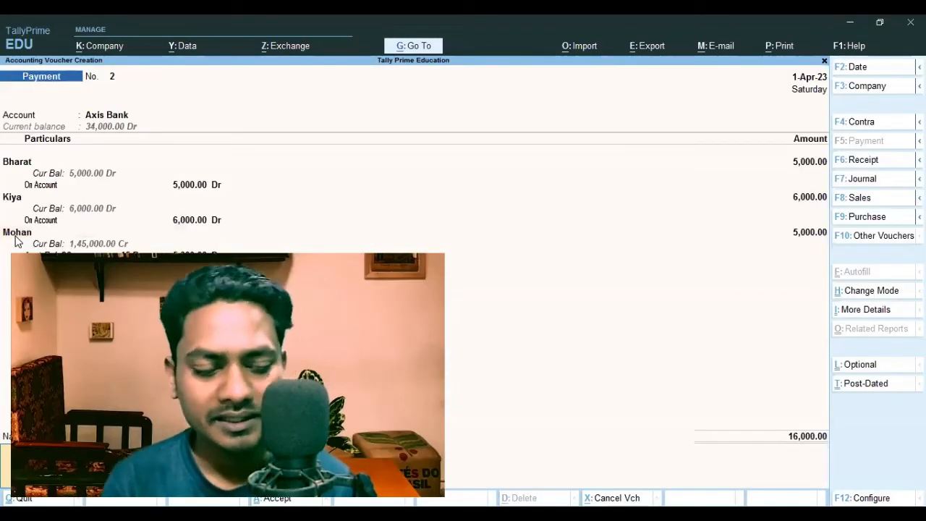
Abandon the unsaved payment voucher and open the Axis Bank ledger for alteration
{"action": "key", "text": "Escape"}
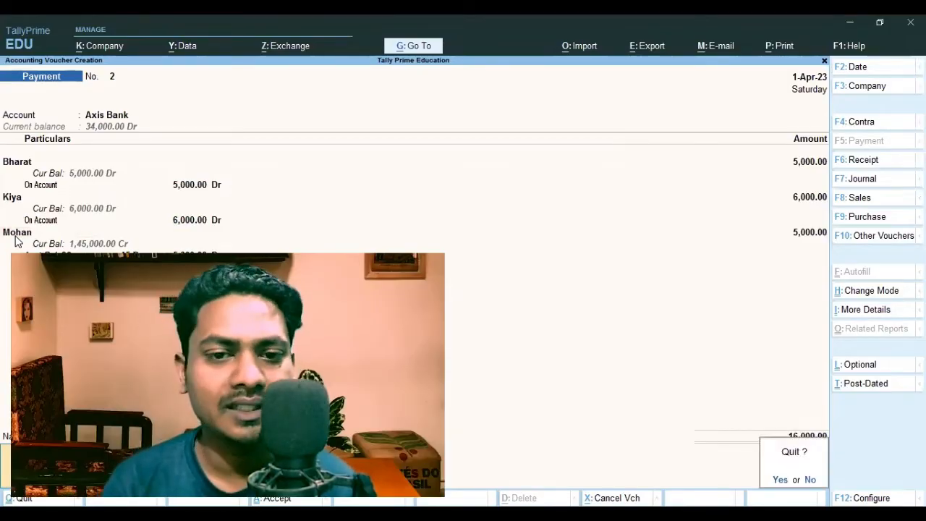
{"action": "key", "text": "y"}
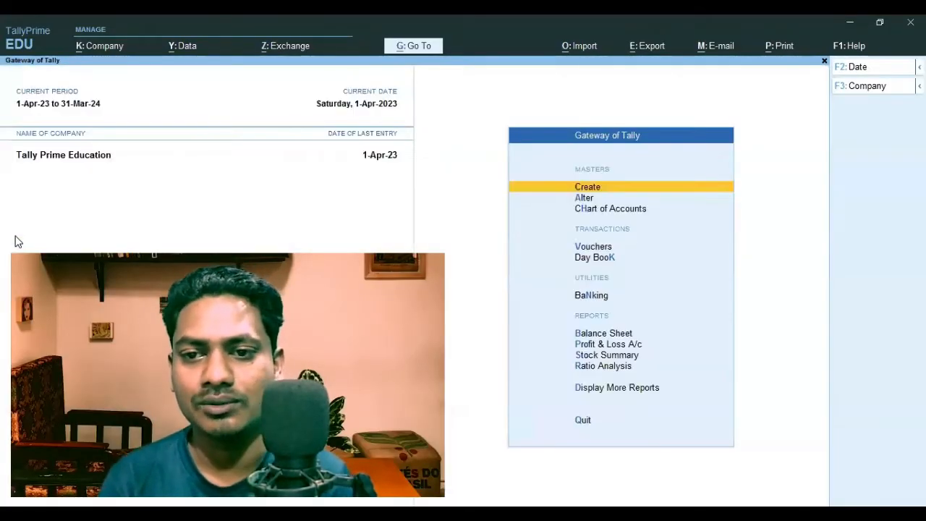
{"action": "key", "text": "a"}
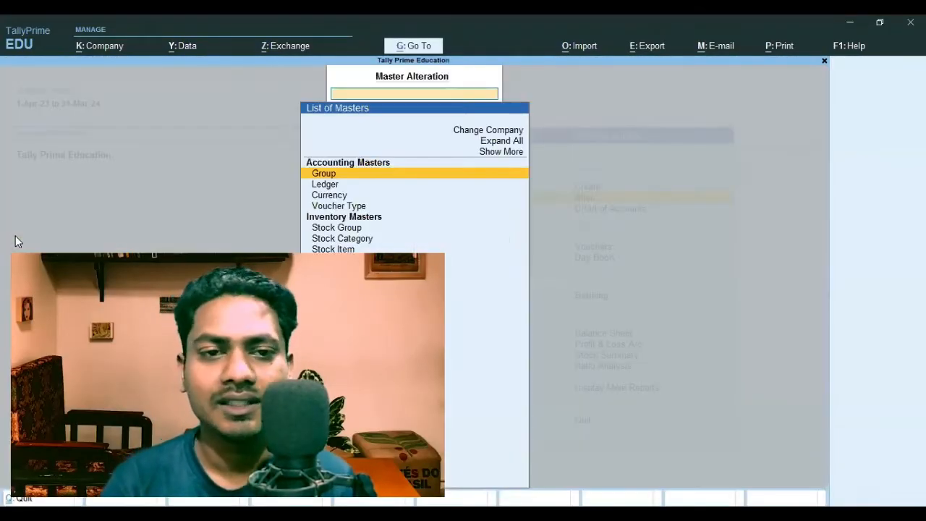
{"action": "key", "text": "Down"}
{"action": "key", "text": "Return"}
{"action": "key", "text": "Return"}
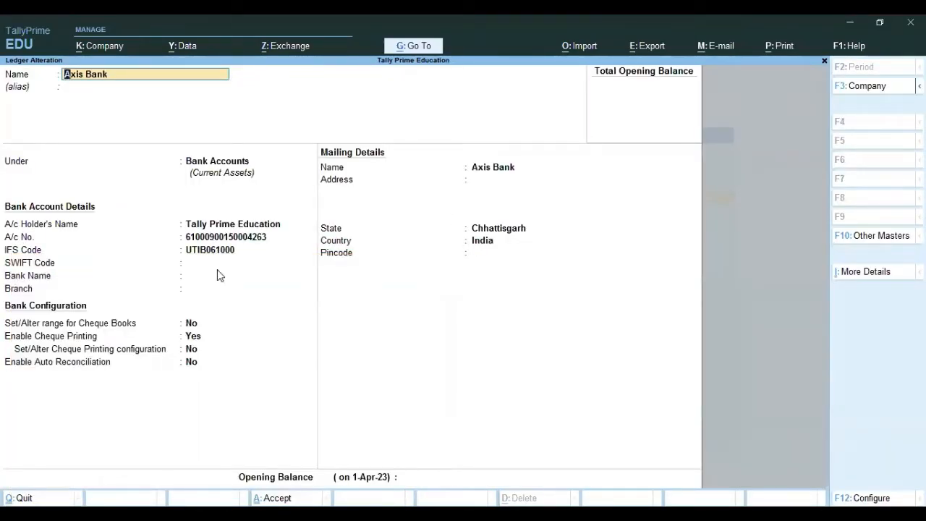
Set the Axis Bank ledger's bank name to Not Applicable and its branch to Korba
{"action": "left_click", "coordinate": [236, 253]}
{"action": "key", "text": "Return"}
{"action": "key", "text": "Return"}
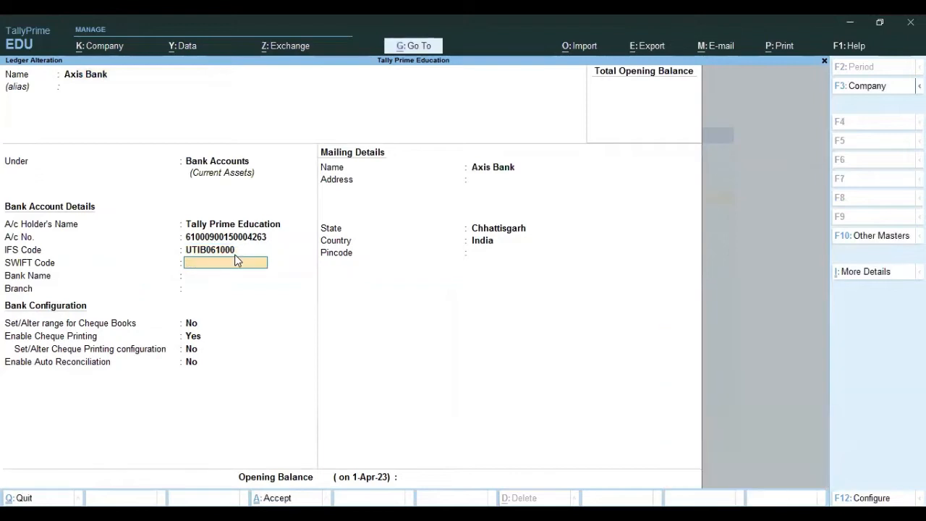
{"action": "key", "text": "Return"}
{"action": "key", "text": "Return"}
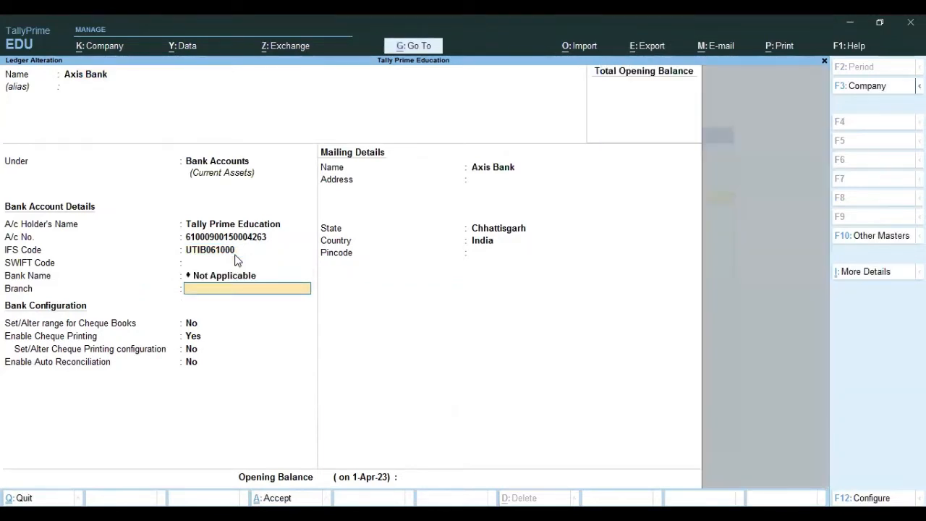
{"action": "type", "text": "Korba"}
{"action": "key", "text": "Return"}
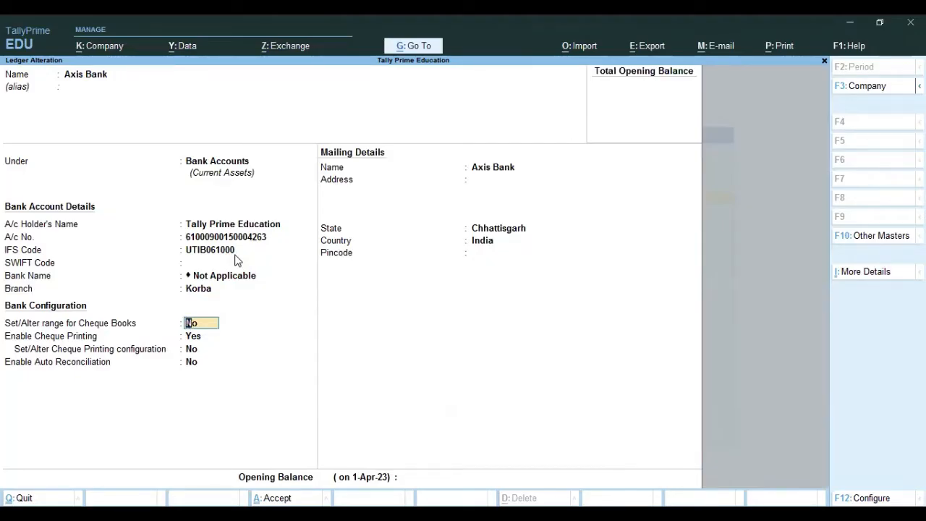
Enable cheque book ranges for Axis Bank and define Cheque Book-1 from 100001 to 100035 with 35 cheques
{"action": "type", "text": "y"}
{"action": "key", "text": "Return"}
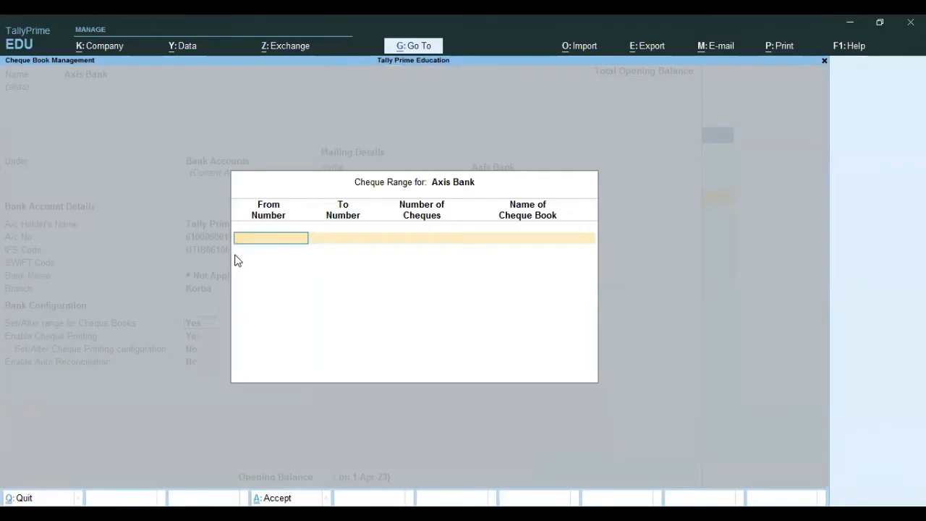
{"action": "type", "text": "100001"}
{"action": "key", "text": "Return"}
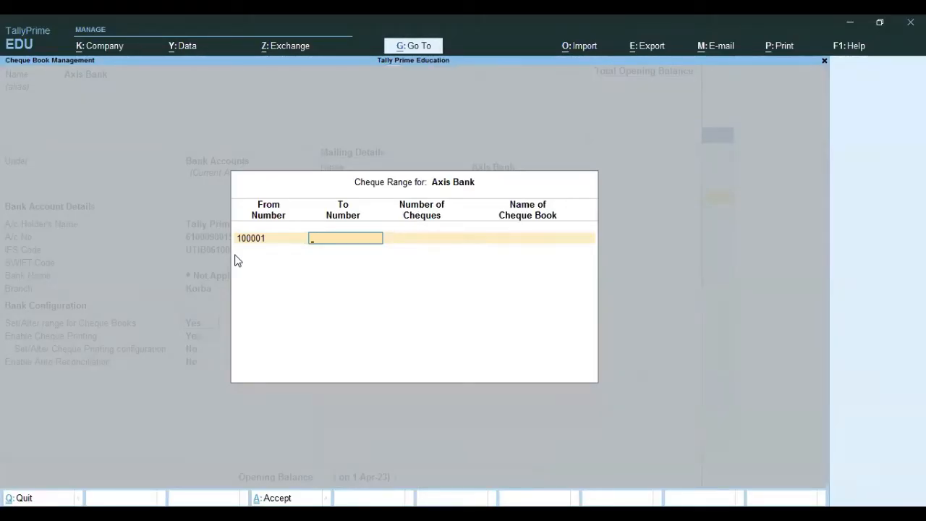
{"action": "key", "text": "Return"}
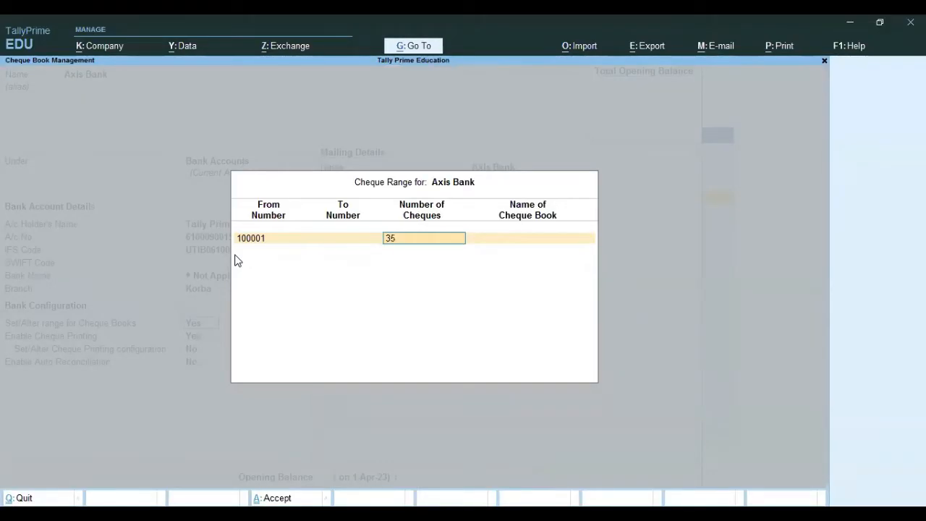
{"action": "key", "text": "Return"}
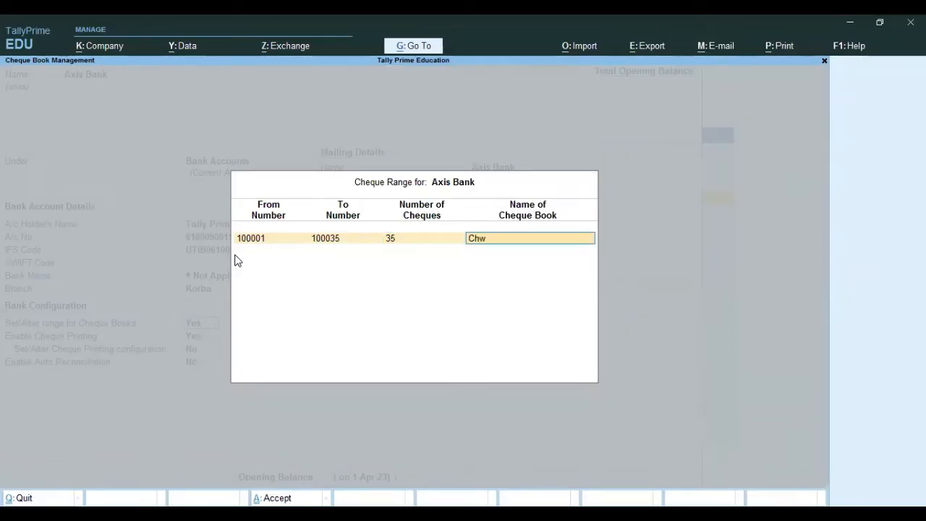
{"action": "type", "text": "Cheque Book-1"}
{"action": "key", "text": "Return"}
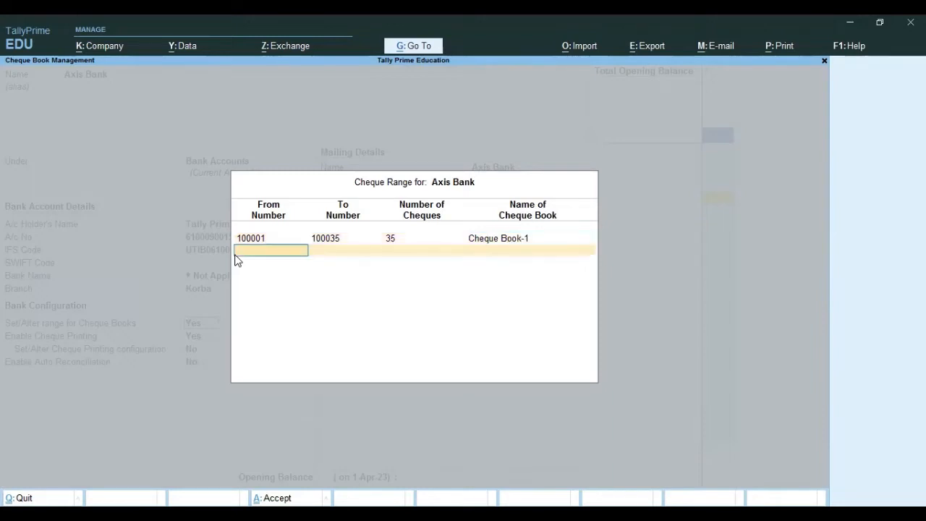
{"action": "key", "text": "Return"}
{"action": "key", "text": "Return"}
{"action": "key", "text": "Return"}
{"action": "key", "text": "Return"}
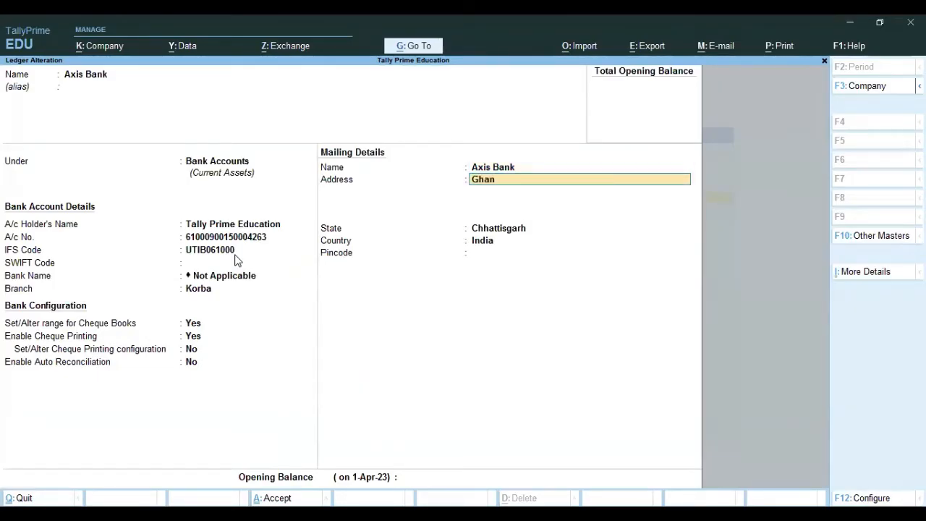
Fill in the mailing address and pincode of the Axis Bank ledger, and return to the Gateway of Tally
{"action": "type", "text": "Ghantaghar"}
{"action": "key", "text": "Return"}
{"action": "type", "text": "Korba"}
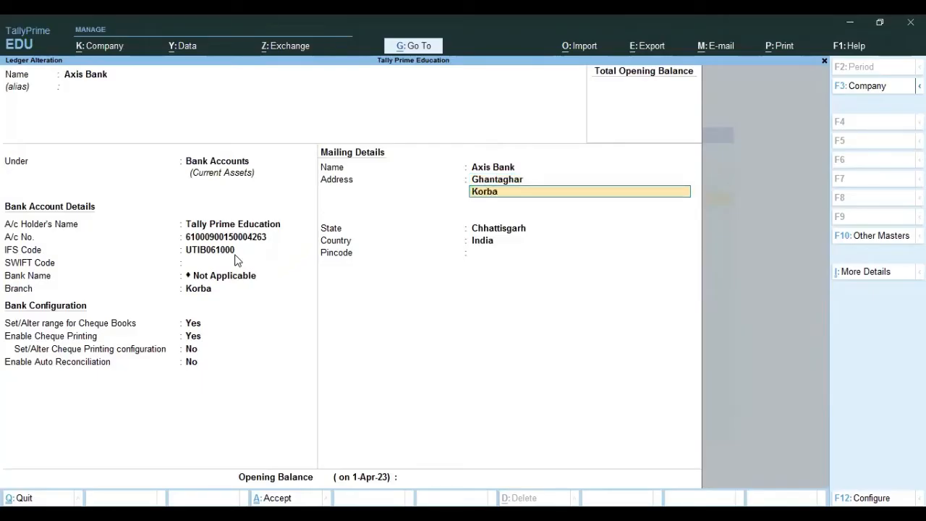
{"action": "key", "text": "Return"}
{"action": "key", "text": "Return"}
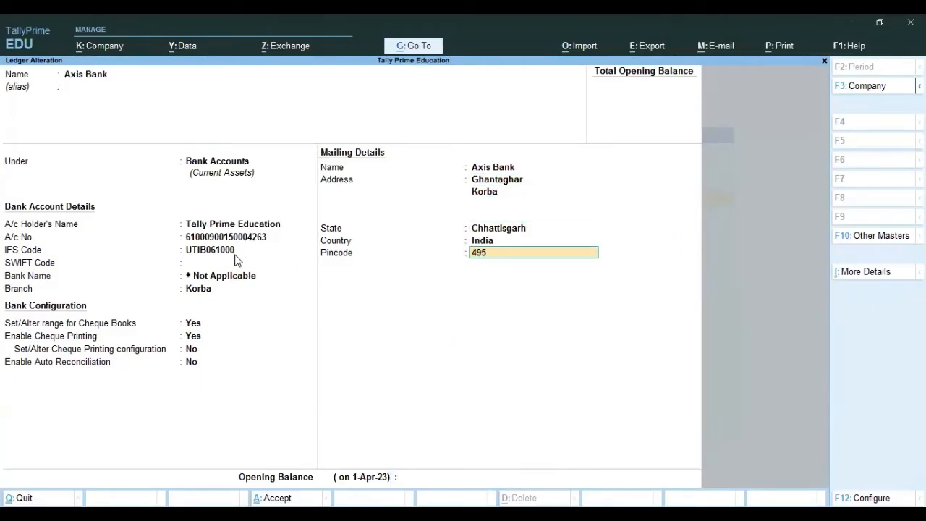
{"action": "type", "text": "495677"}
{"action": "key", "text": "Return"}
{"action": "key", "text": "Return"}
{"action": "key", "text": "Return"}
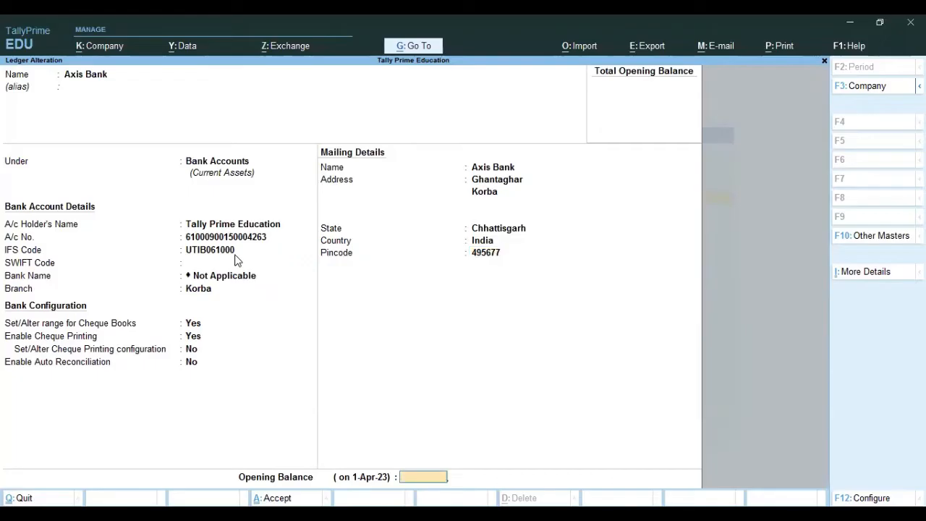
{"action": "key", "text": "Escape"}
{"action": "key", "text": "Escape"}
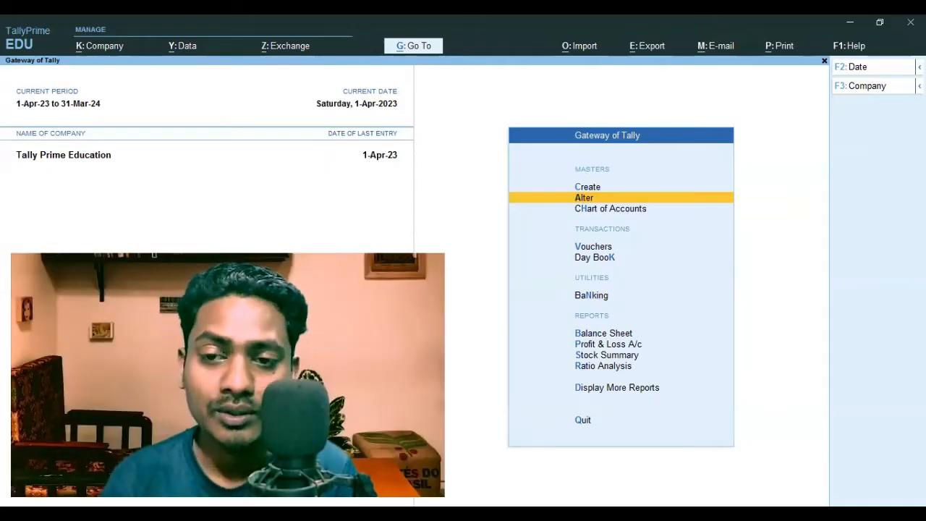
Review the voucher entries in the Day Book for 1-Apr-23
{"action": "key", "text": "Down"}
{"action": "key", "text": "Down"}
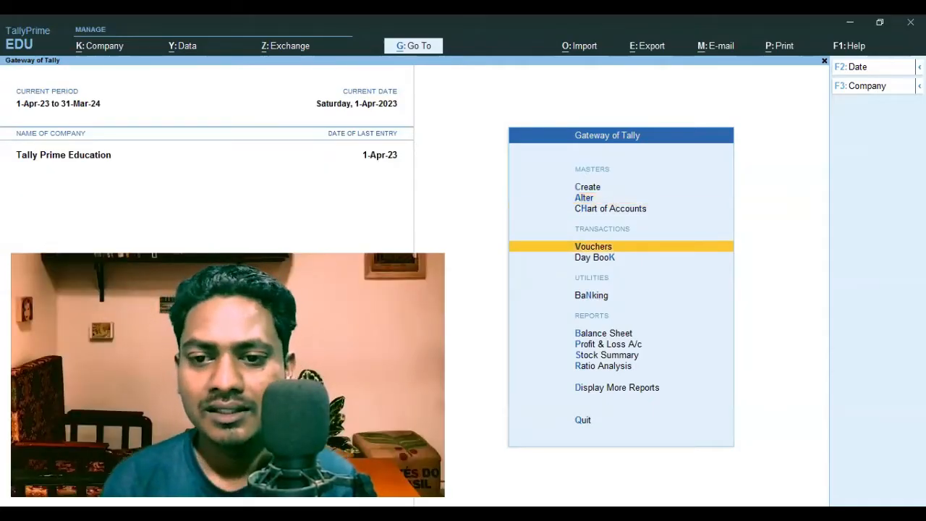
{"action": "key", "text": "Down"}
{"action": "key", "text": "Return"}
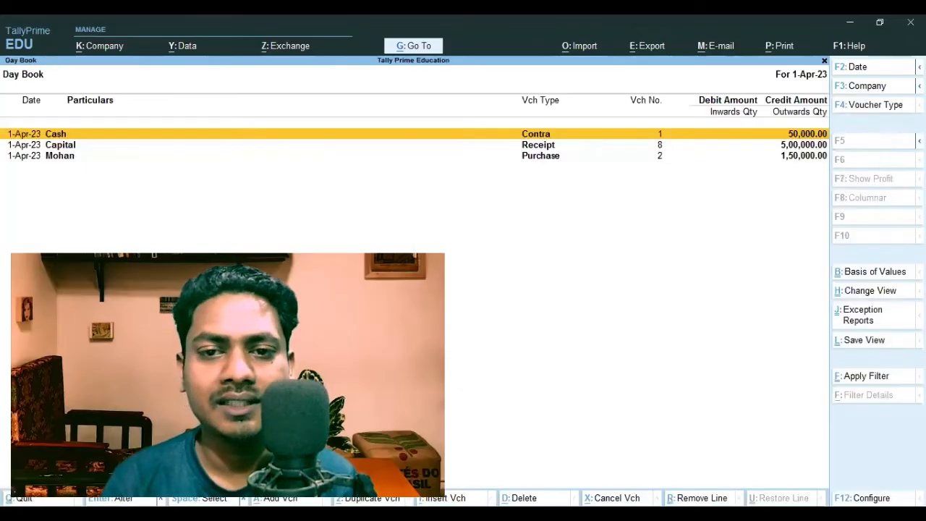
{"action": "key", "text": "Down"}
{"action": "key", "text": "Down"}
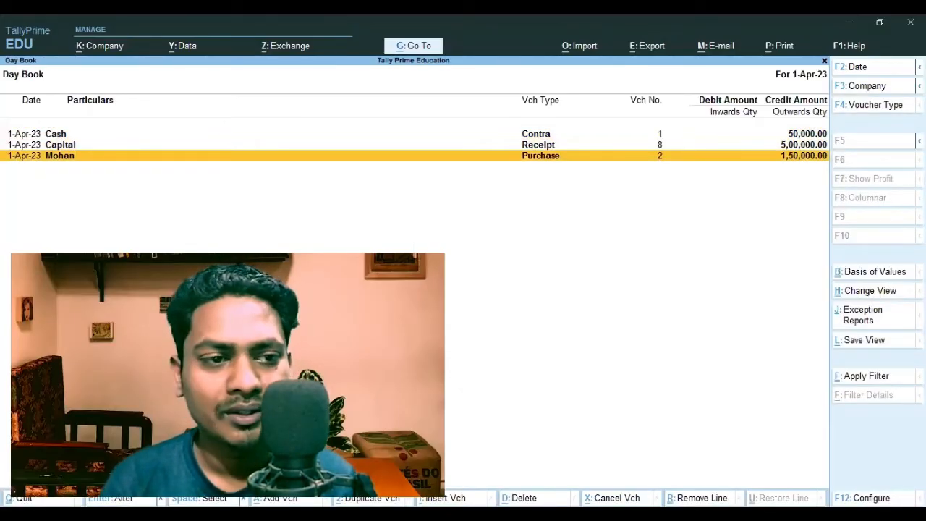
{"action": "key", "text": "Escape"}
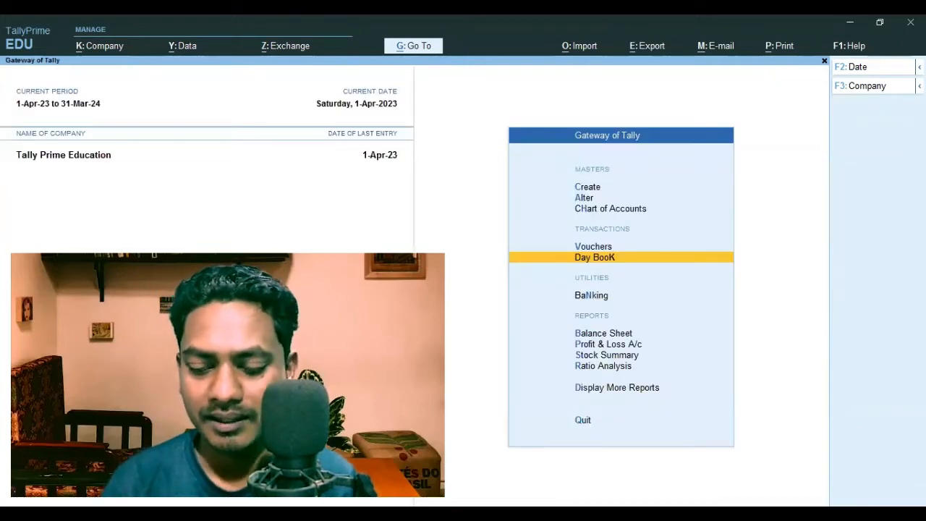
Start a new payment voucher with Axis Bank as the paying account
{"action": "key", "text": "Up"}
{"action": "key", "text": "Return"}
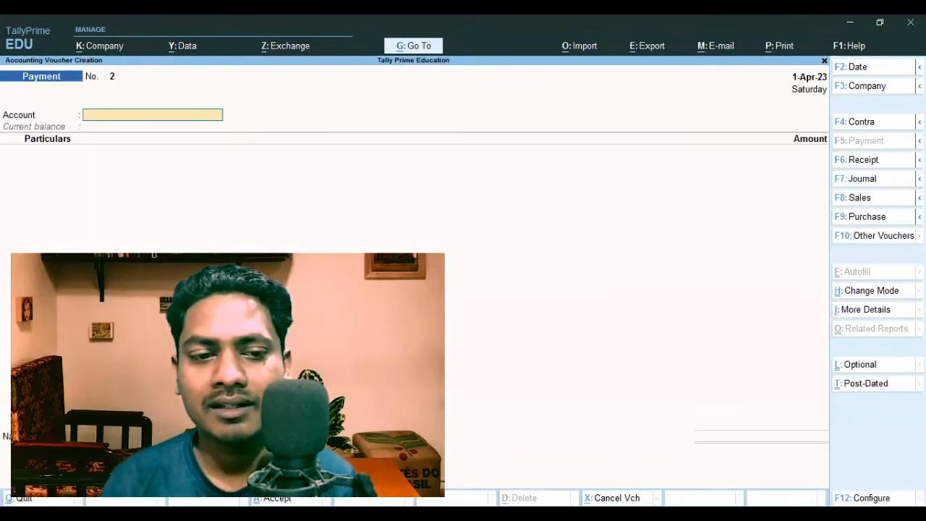
{"action": "type", "text": "A"}
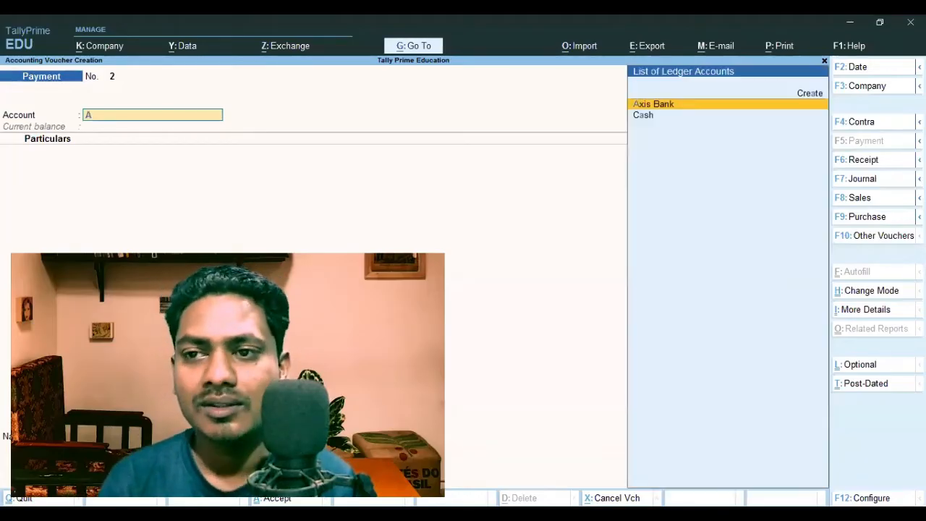
{"action": "key", "text": "Return"}
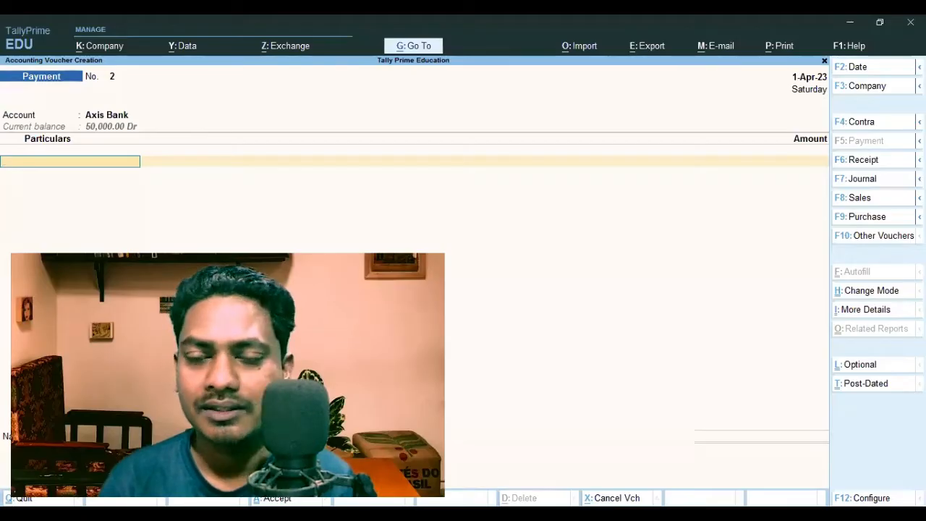
Add the party ledger listed just above Capital as the first payment line for 5,000, as an Advance with reference 2
{"action": "key", "text": "Down"}
{"action": "key", "text": "Down"}
{"action": "key", "text": "Down"}
{"action": "key", "text": "Down"}
{"action": "key", "text": "Down"}
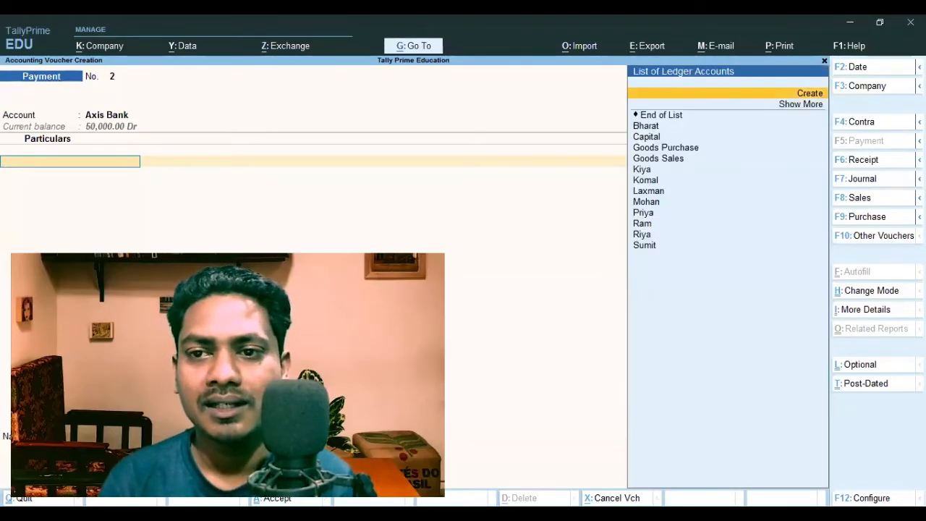
{"action": "key", "text": "Return"}
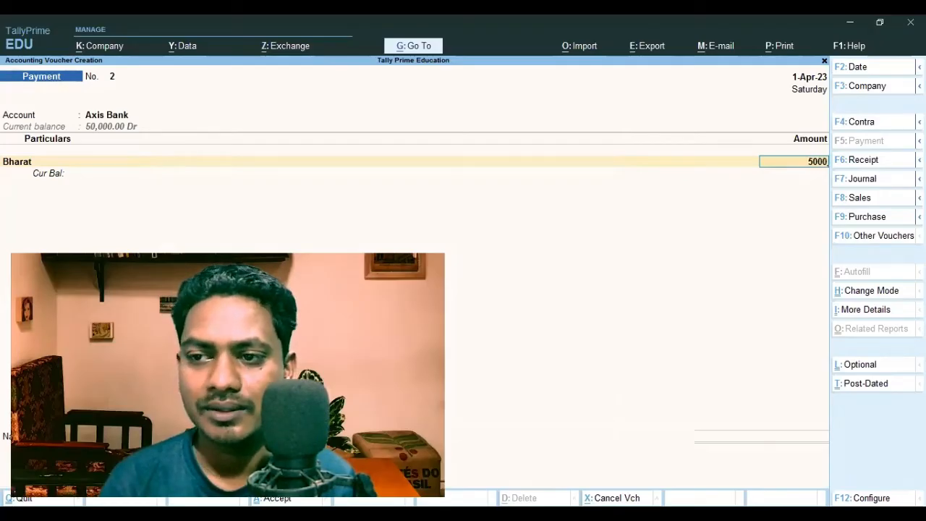
{"action": "type", "text": "5000"}
{"action": "key", "text": "Return"}
{"action": "key", "text": "Up"}
{"action": "key", "text": "Up"}
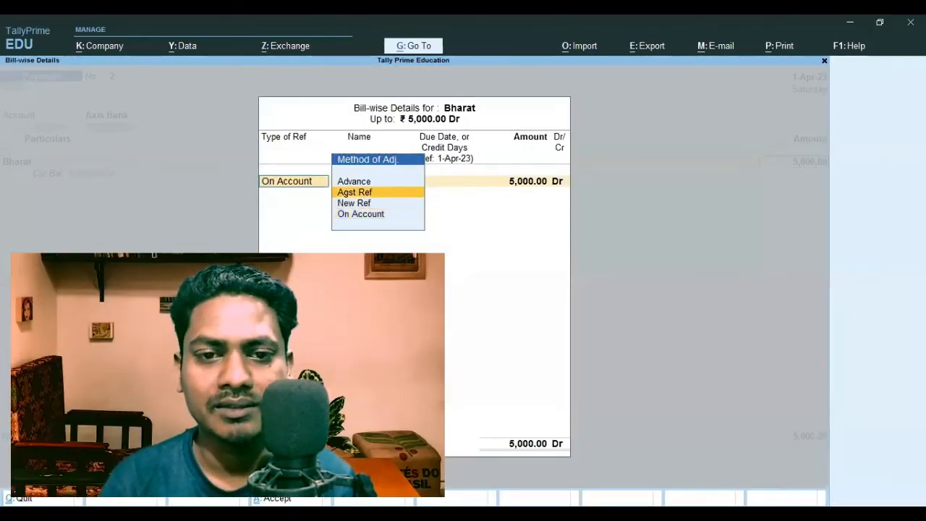
{"action": "key", "text": "Up"}
{"action": "key", "text": "Return"}
{"action": "key", "text": "Return"}
{"action": "key", "text": "Return"}
{"action": "key", "text": "Return"}
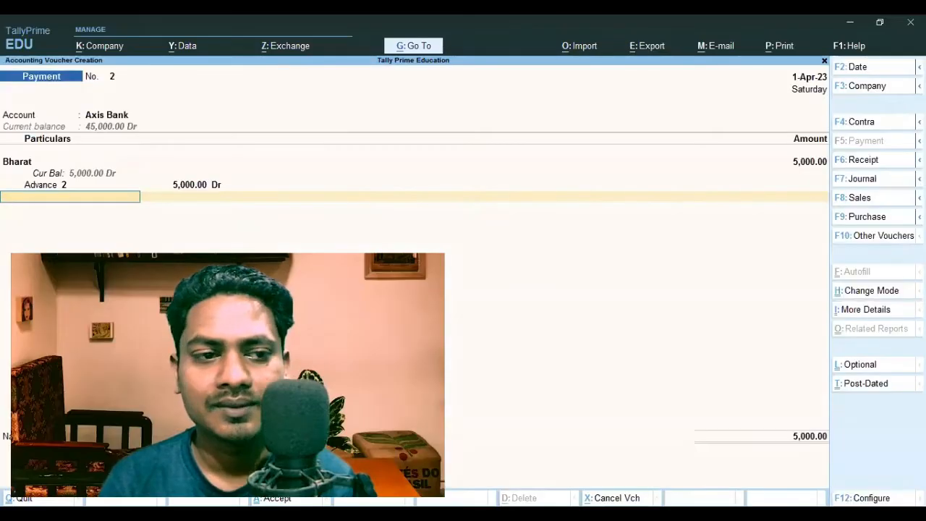
Add the party ledger listed just below Goods Sales as the second payment line for 6,000, as an Advance with reference 2
{"action": "key", "text": "Up"}
{"action": "key", "text": "Down"}
{"action": "key", "text": "Down"}
{"action": "key", "text": "Down"}
{"action": "key", "text": "Down"}
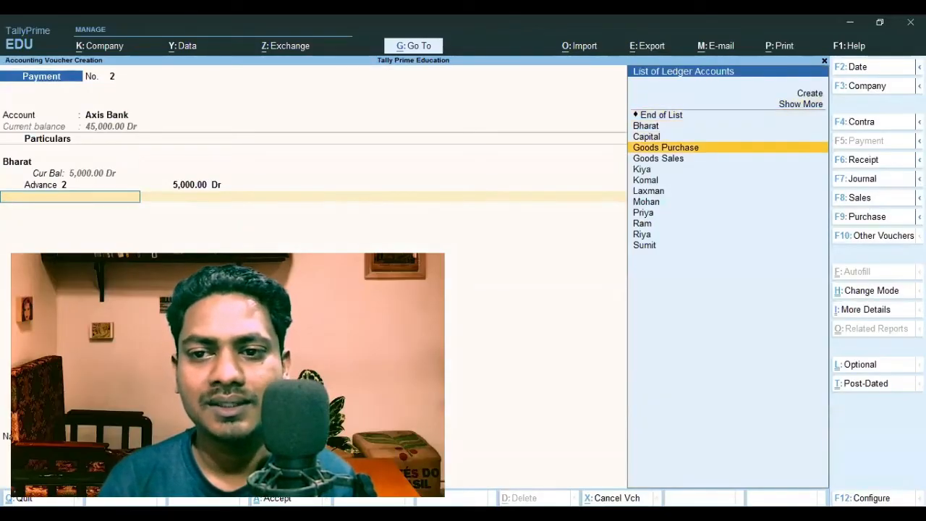
{"action": "key", "text": "Down"}
{"action": "key", "text": "Down"}
{"action": "key", "text": "Return"}
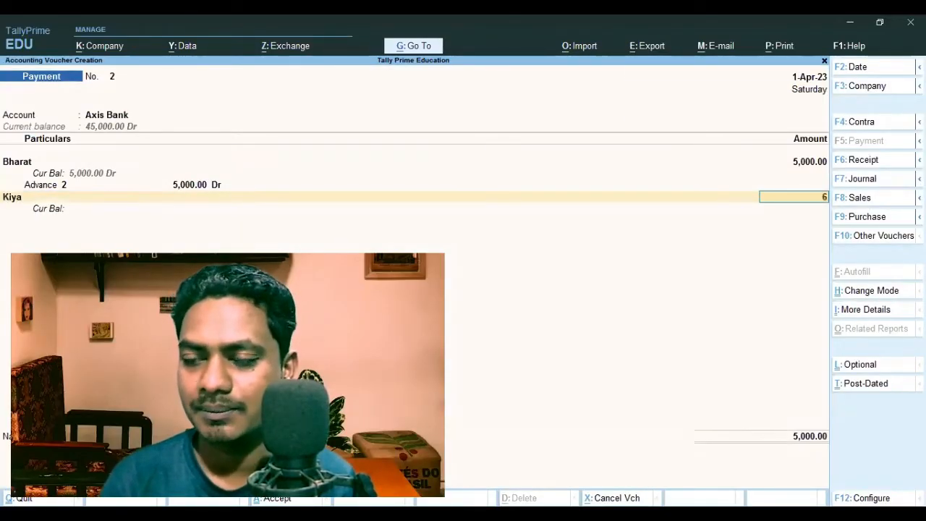
{"action": "type", "text": "6000"}
{"action": "key", "text": "Return"}
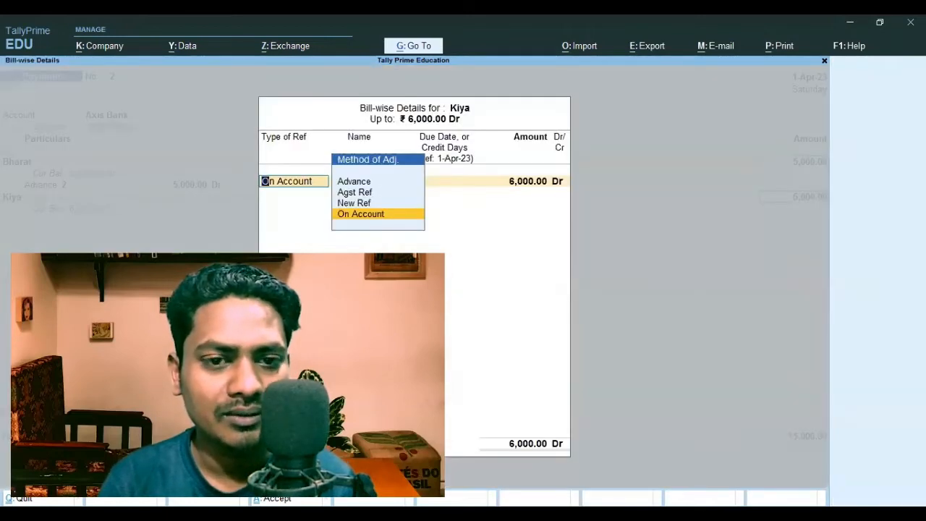
{"action": "key", "text": "Up"}
{"action": "key", "text": "Up"}
{"action": "key", "text": "Up"}
{"action": "key", "text": "Return"}
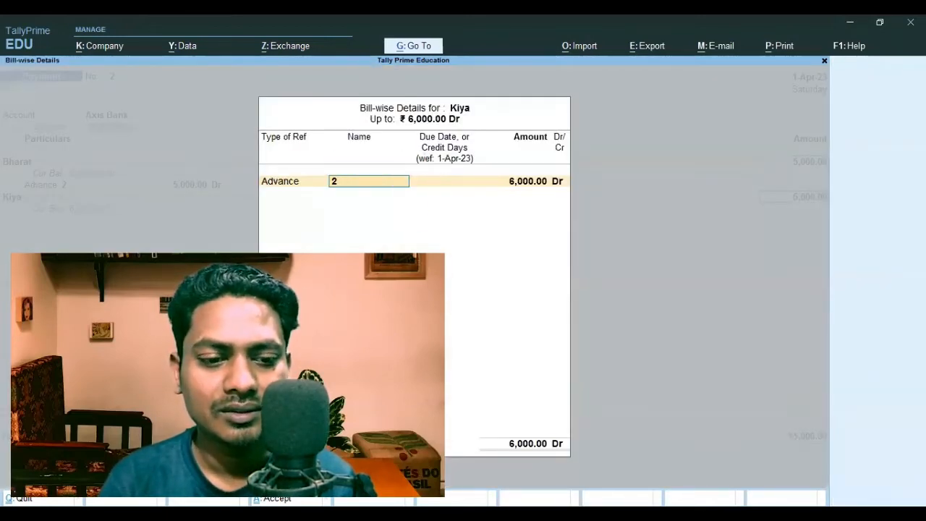
{"action": "key", "text": "Return"}
{"action": "key", "text": "Return"}
{"action": "key", "text": "Return"}
{"action": "key", "text": "Return"}
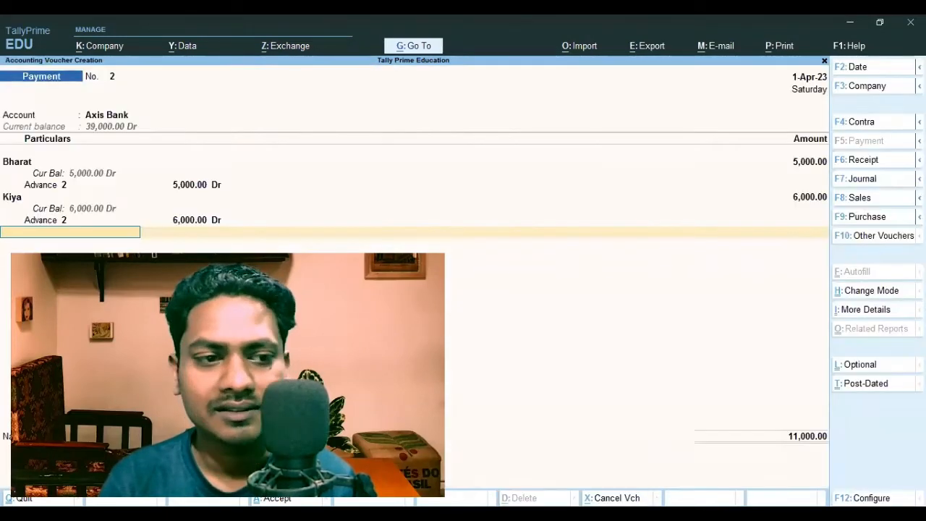
Add the fourth ledger listed below Goods Sales as the third payment line for 7,000, set as Agst Ref to bill 96
{"action": "key", "text": "Down"}
{"action": "key", "text": "Down"}
{"action": "key", "text": "Down"}
{"action": "key", "text": "Down"}
{"action": "key", "text": "Down"}
{"action": "key", "text": "Down"}
{"action": "key", "text": "Down"}
{"action": "key", "text": "Down"}
{"action": "key", "text": "Down"}
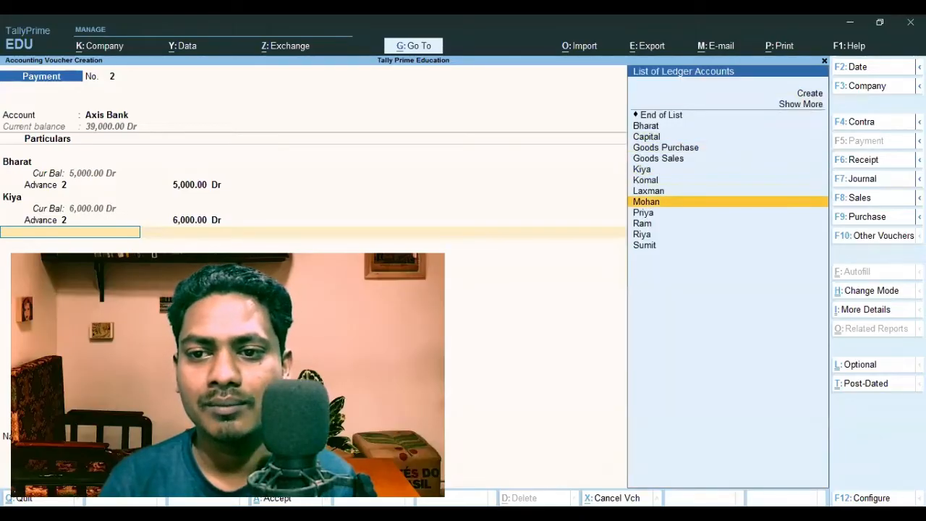
{"action": "key", "text": "Return"}
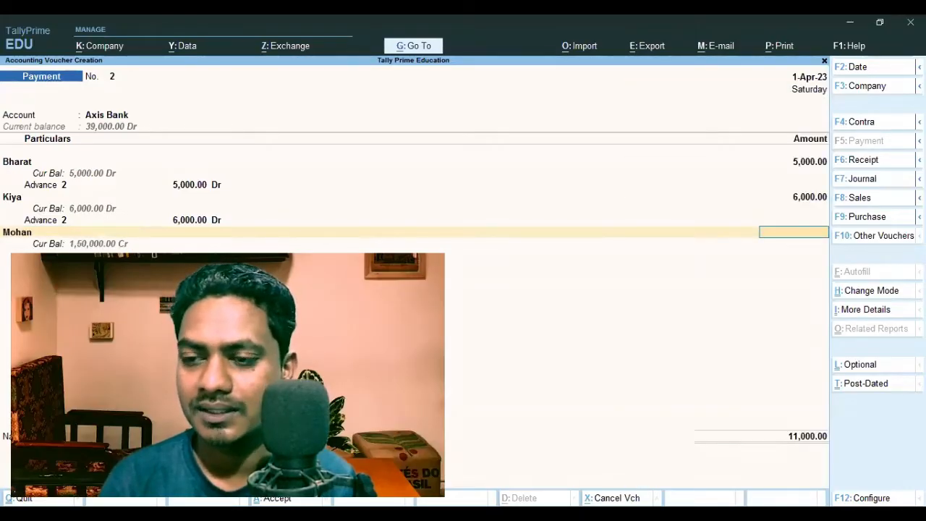
{"action": "type", "text": "7,000"}
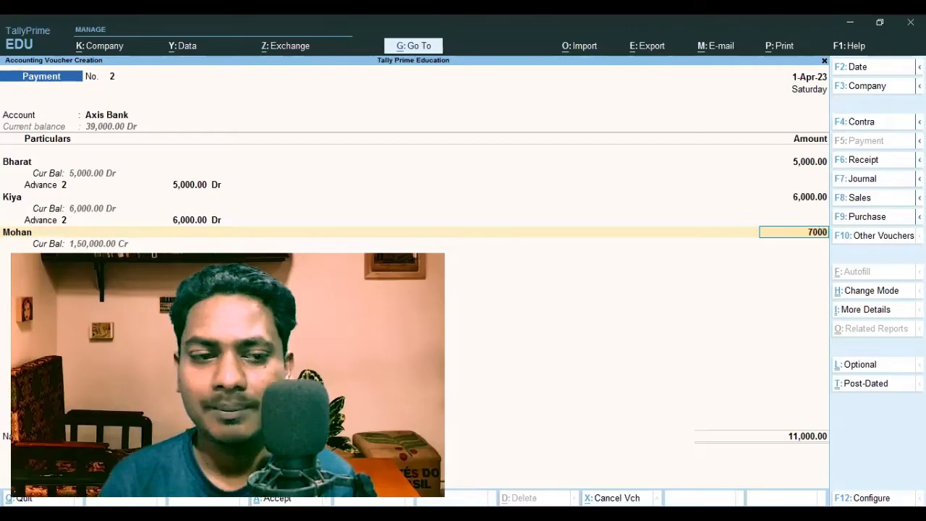
{"action": "key", "text": "Return"}
{"action": "key", "text": "Return"}
{"action": "key", "text": "Return"}
{"action": "key", "text": "Return"}
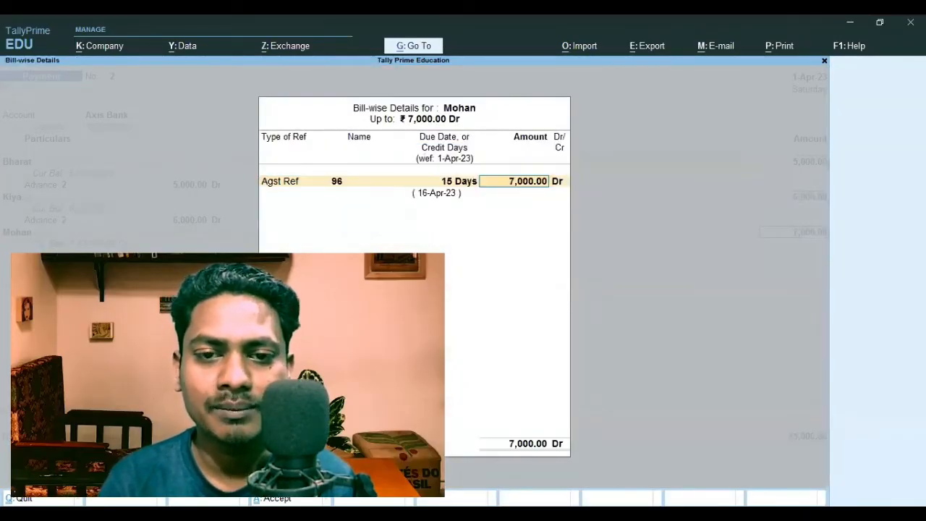
{"action": "key", "text": "Return"}
{"action": "key", "text": "Return"}
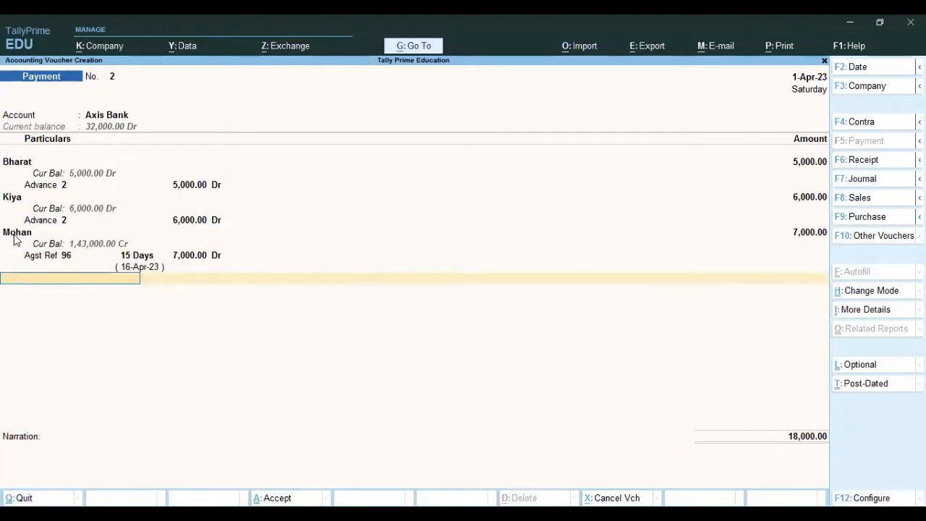
Add the second ledger listed below Goods Sales as the fourth payment line for 3,000, as an Advance with reference 2
{"action": "key", "text": "space"}
{"action": "key", "text": "Down"}
{"action": "key", "text": "Down"}
{"action": "key", "text": "Down"}
{"action": "key", "text": "Down"}
{"action": "key", "text": "Down"}
{"action": "key", "text": "Down"}
{"action": "key", "text": "Down"}
{"action": "key", "text": "Down"}
{"action": "key", "text": "Down"}
{"action": "key", "text": "Down"}
{"action": "key", "text": "Down"}
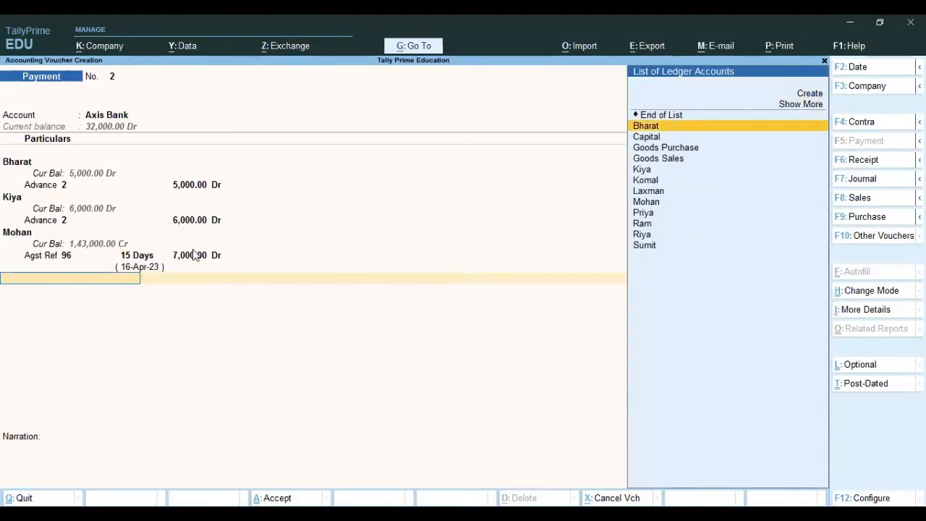
{"action": "key", "text": "Up"}
{"action": "key", "text": "Up"}
{"action": "key", "text": "Return"}
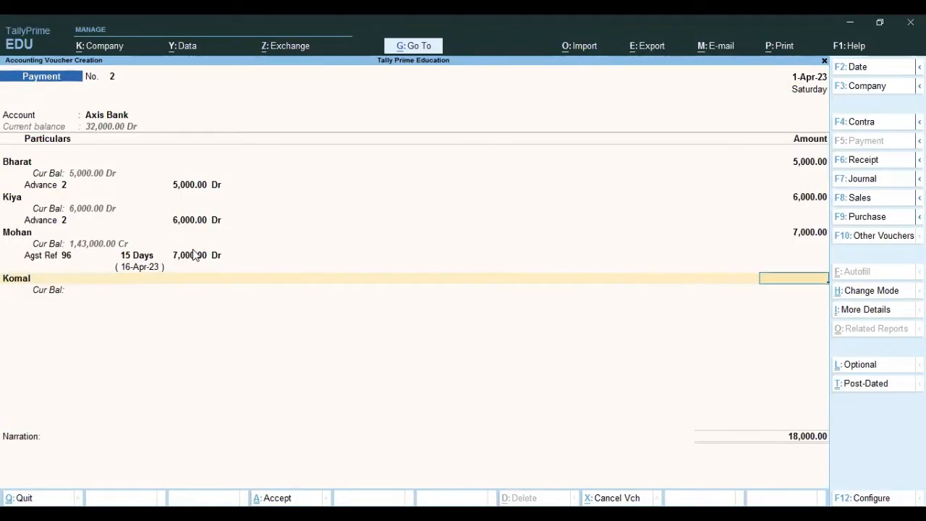
{"action": "type", "text": "30000"}
{"action": "key", "text": "Return"}
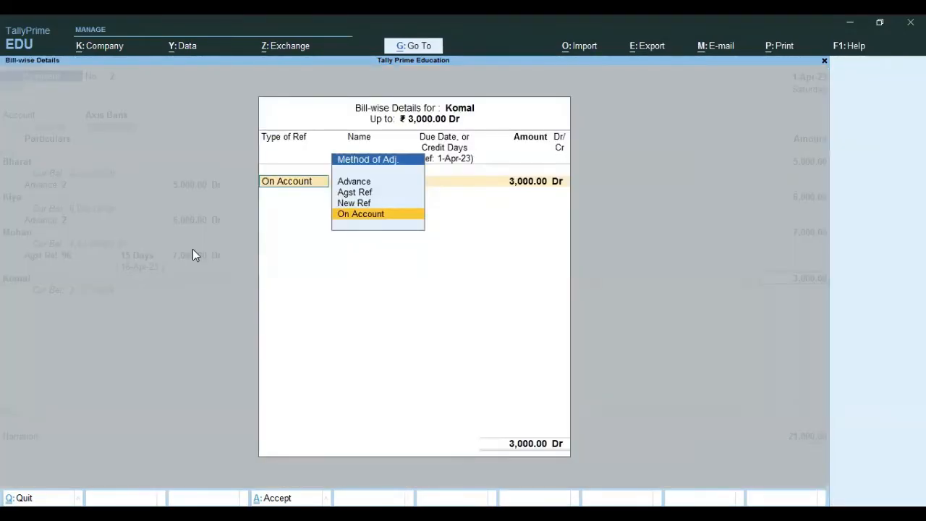
{"action": "key", "text": "Up"}
{"action": "key", "text": "Up"}
{"action": "key", "text": "Up"}
{"action": "key", "text": "Return"}
{"action": "key", "text": "Return"}
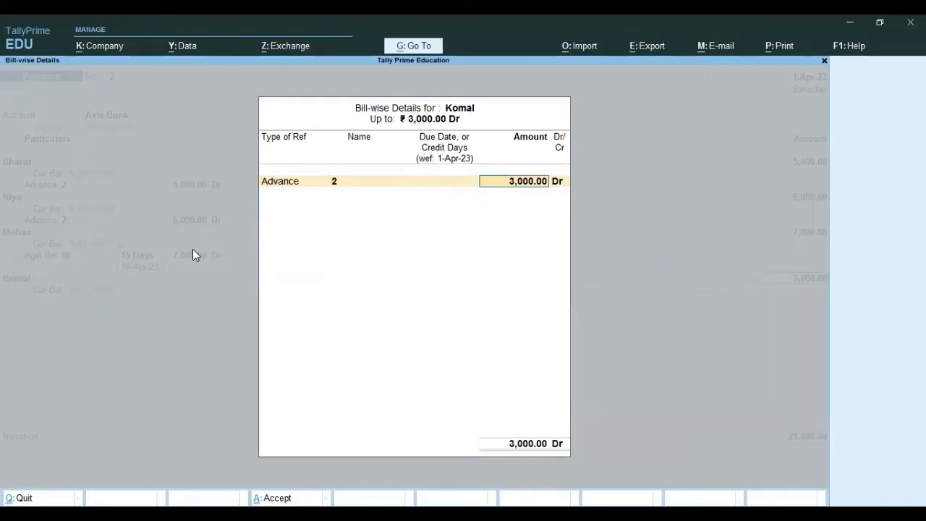
{"action": "key", "text": "Return"}
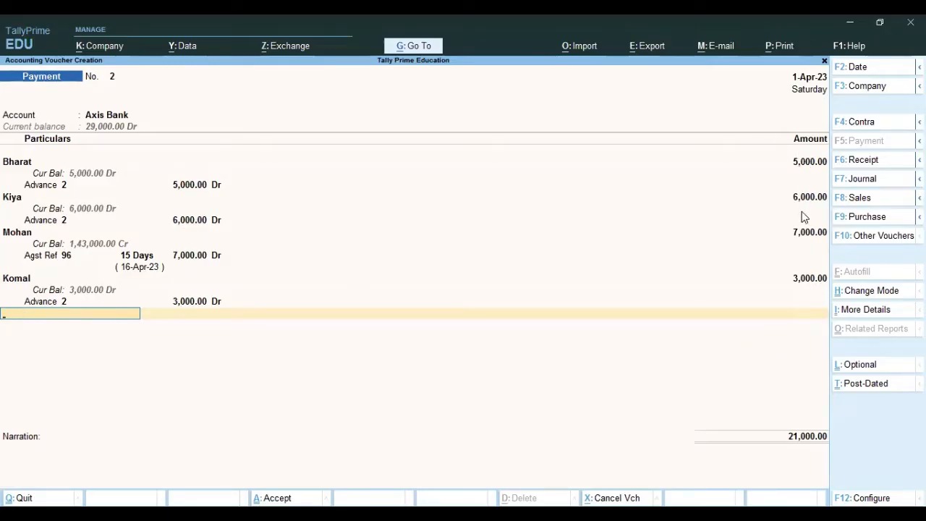
Finish the payment lines and turn off Show Ref ID in the Axis Bank allocations
{"action": "key", "text": "Return"}
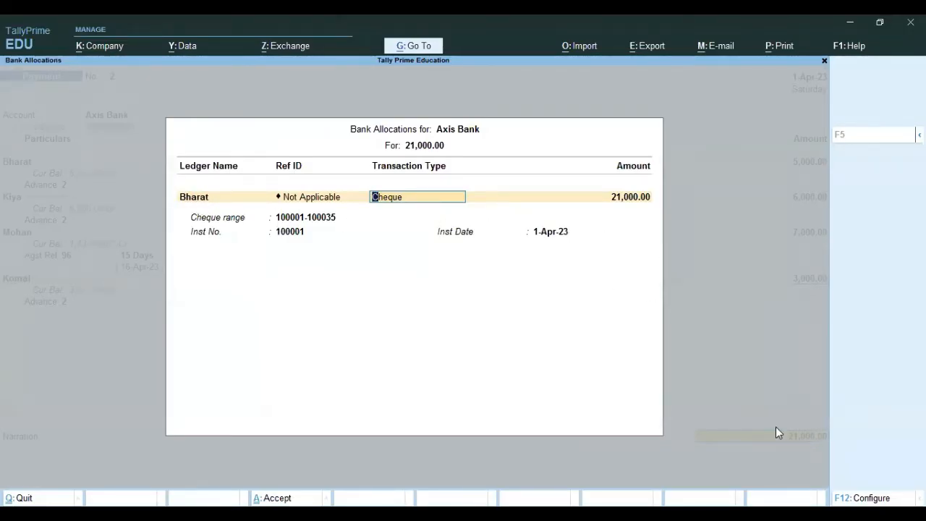
{"action": "key", "text": "BackSpace"}
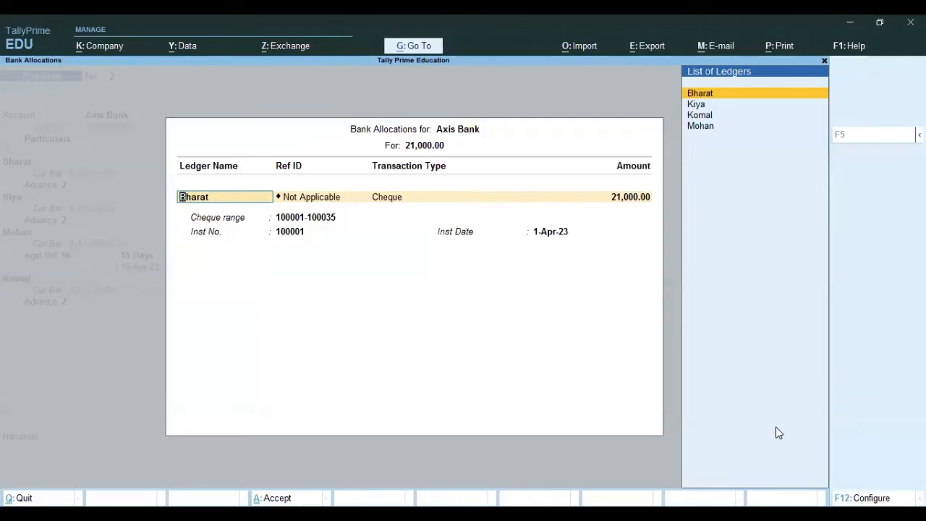
{"action": "key", "text": "Return"}
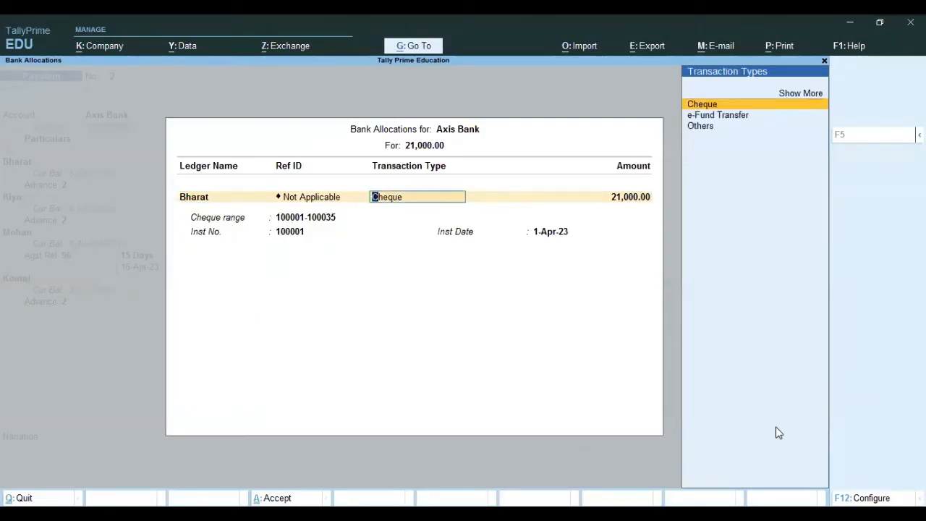
{"action": "key", "text": "F12"}
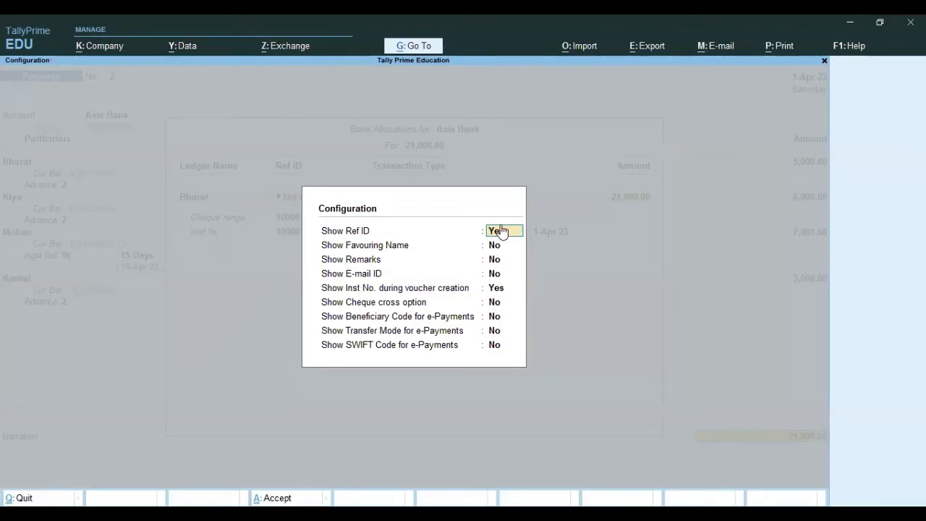
{"action": "key", "text": "n"}
{"action": "key", "text": "Return"}
{"action": "key", "text": "Return"}
{"action": "key", "text": "Return"}
{"action": "key", "text": "Return"}
{"action": "key", "text": "Return"}
{"action": "key", "text": "Return"}
{"action": "key", "text": "Return"}
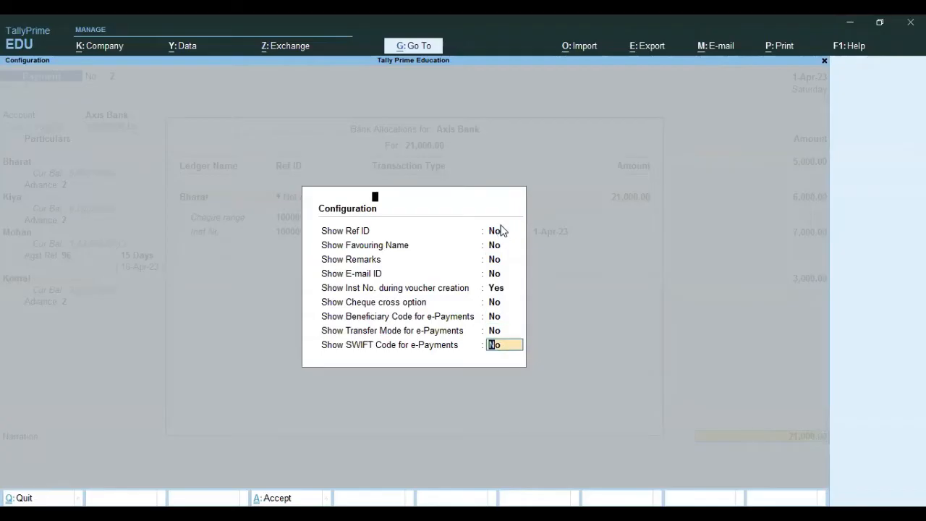
{"action": "key", "text": "Return"}
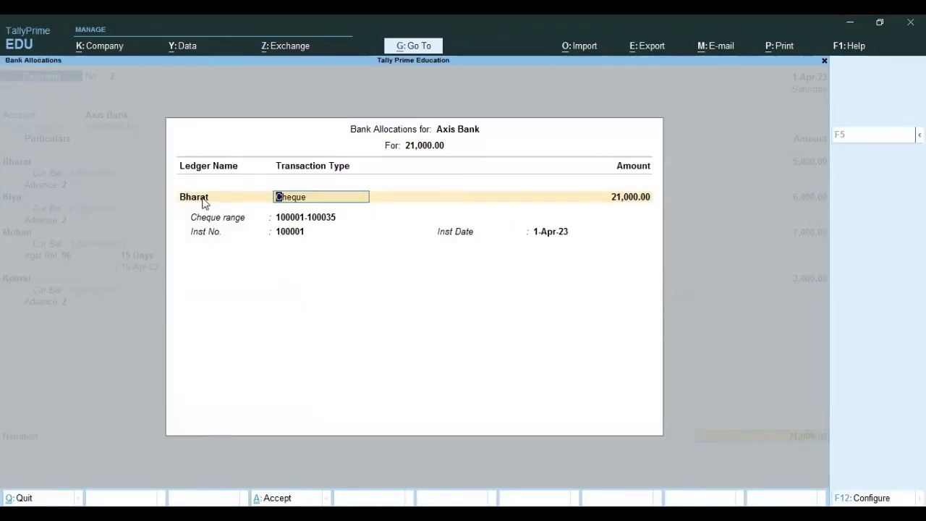
Allocate 5,000 to the first payment line's party by cheque 100001, dated 1-Apr-23
{"action": "key", "text": "Return"}
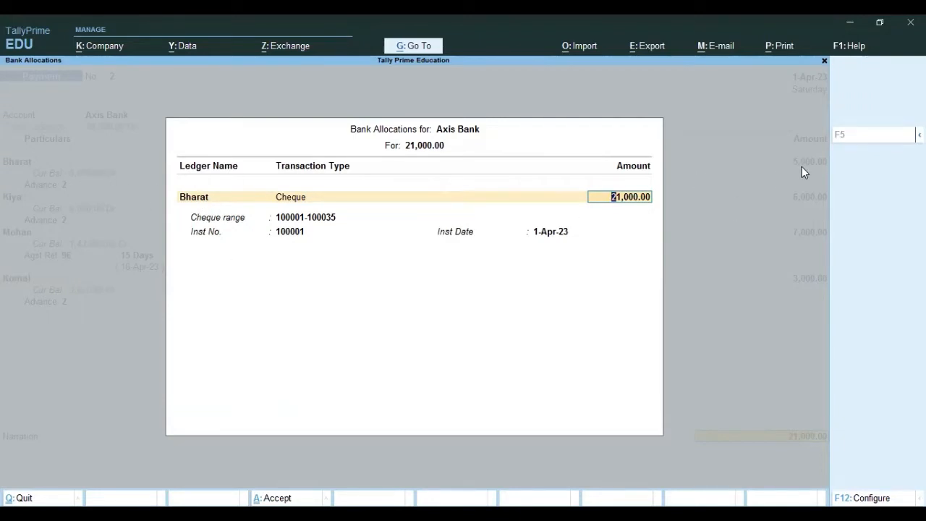
{"action": "type", "text": "5000"}
{"action": "key", "text": "Return"}
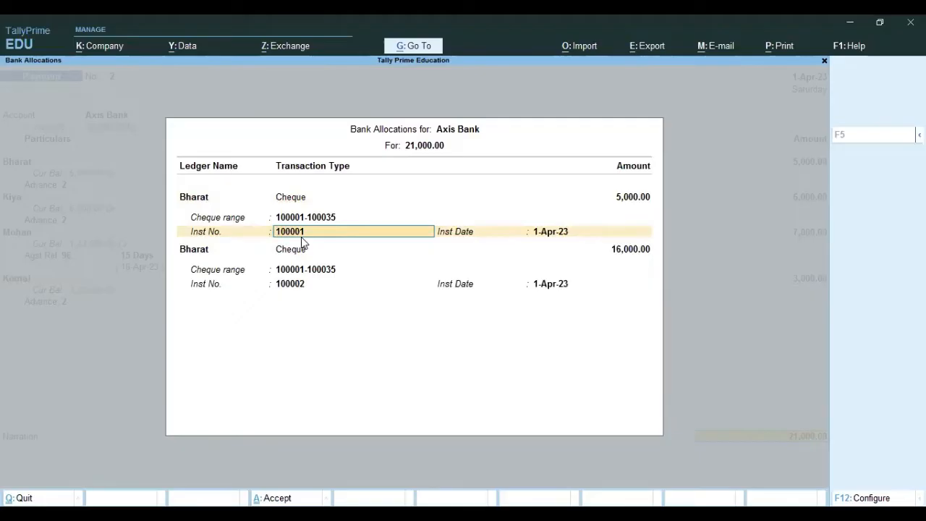
{"action": "key", "text": "Return"}
Allocate 6,000 to the second payment line's party by cheque 100002, dated 1-Apr-23
{"action": "key", "text": "Return"}
{"action": "key", "text": "BackSpace"}
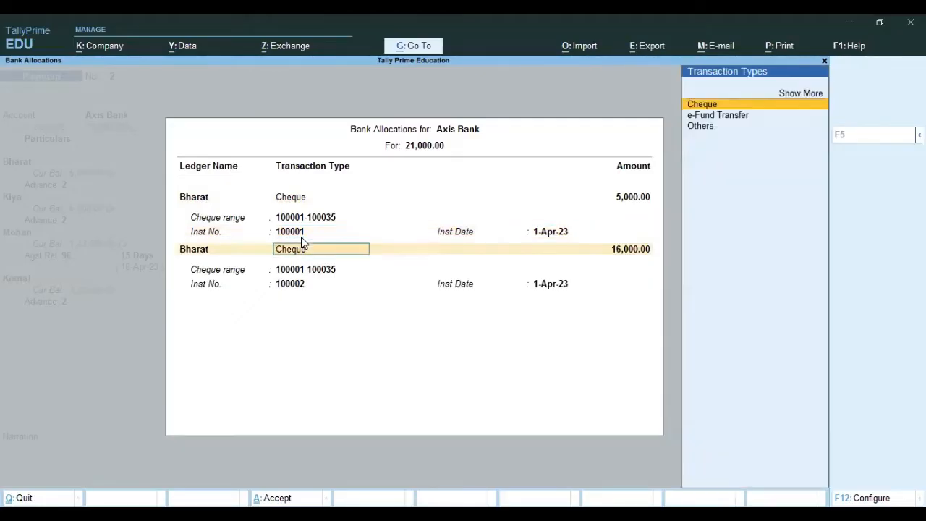
{"action": "key", "text": "BackSpace"}
{"action": "key", "text": "Down"}
{"action": "key", "text": "Return"}
{"action": "key", "text": "Return"}
{"action": "type", "text": "60"}
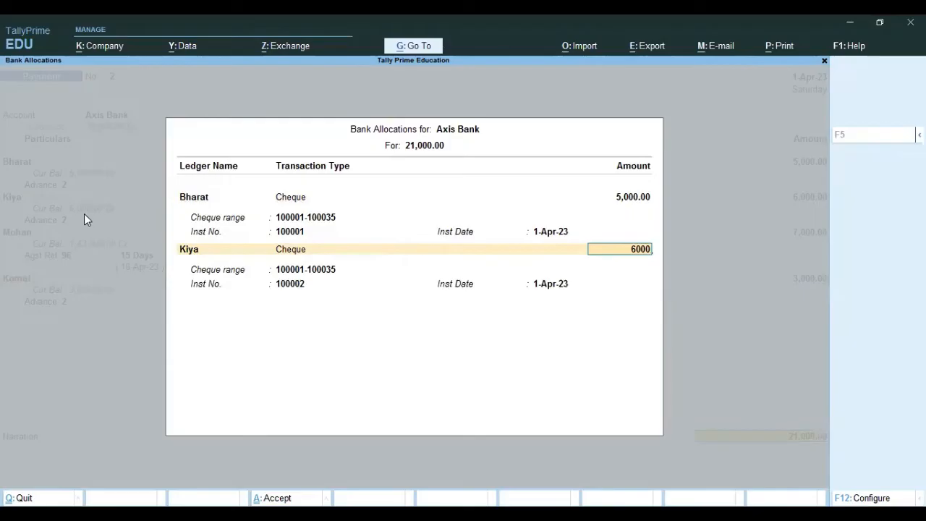
{"action": "key", "text": "Return"}
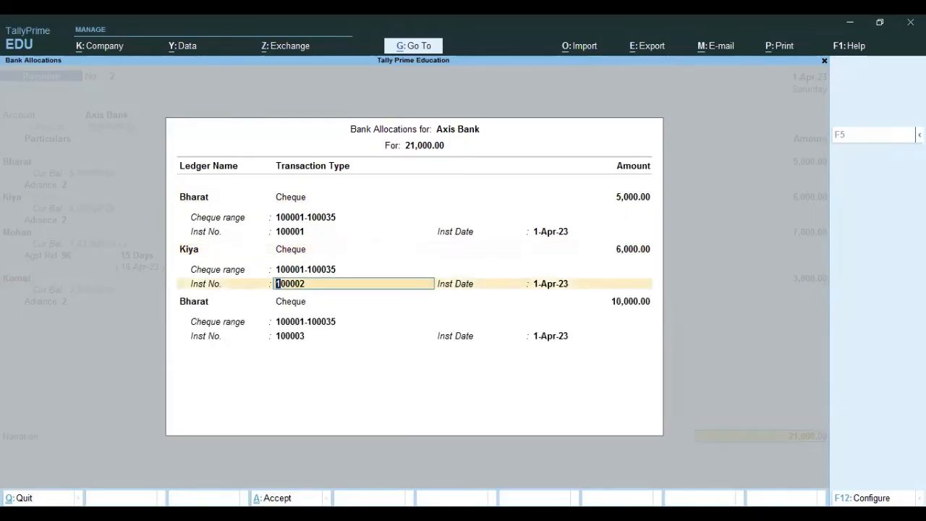
{"action": "key", "text": "Return"}
Allocate 3,000 to the fourth payment line's party by cheque 100003, dated 1-Apr-23
{"action": "key", "text": "Return"}
{"action": "key", "text": "BackSpace"}
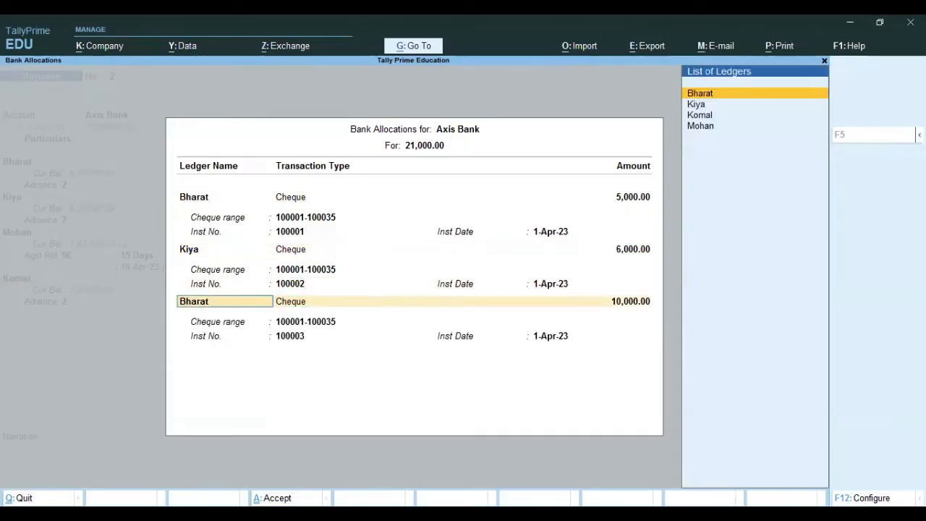
{"action": "key", "text": "Down"}
{"action": "key", "text": "Down"}
{"action": "key", "text": "Return"}
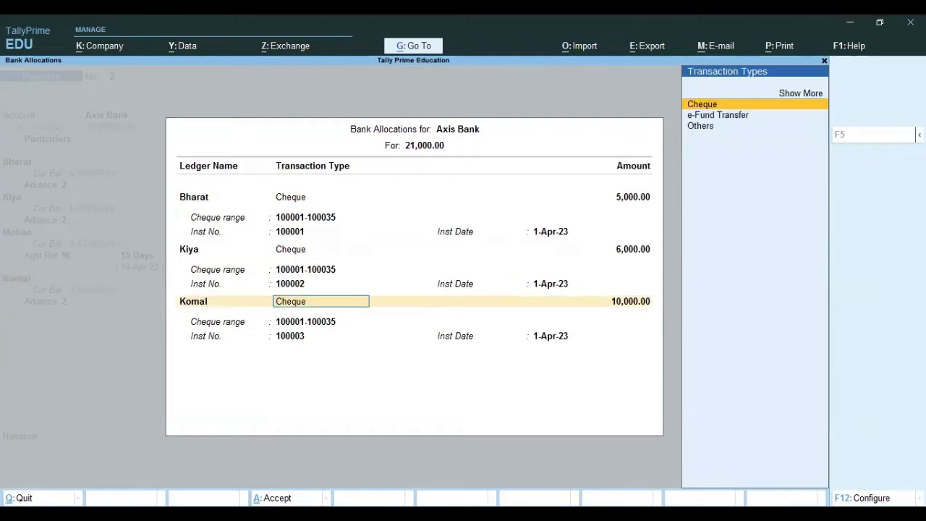
{"action": "key", "text": "Return"}
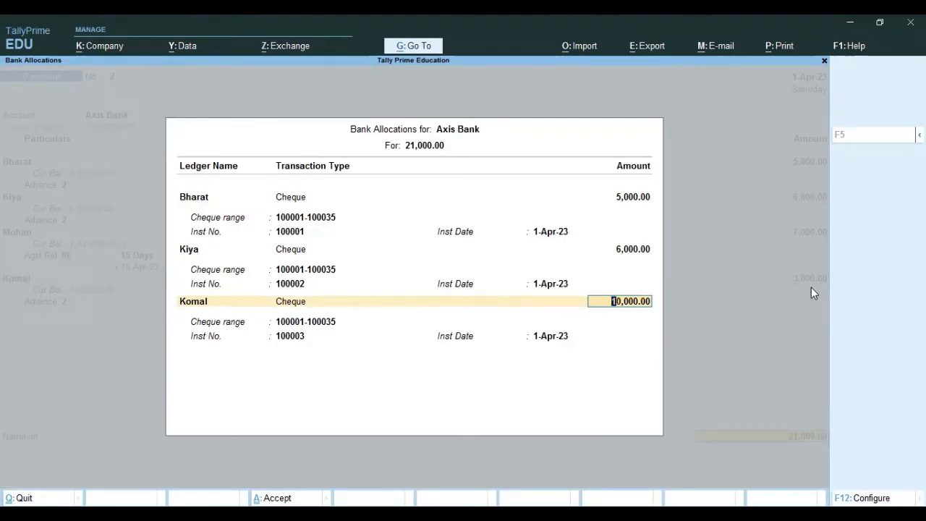
{"action": "type", "text": "30"}
{"action": "key", "text": "Return"}
{"action": "key", "text": "Return"}
{"action": "key", "text": "Return"}
{"action": "key", "text": "Return"}
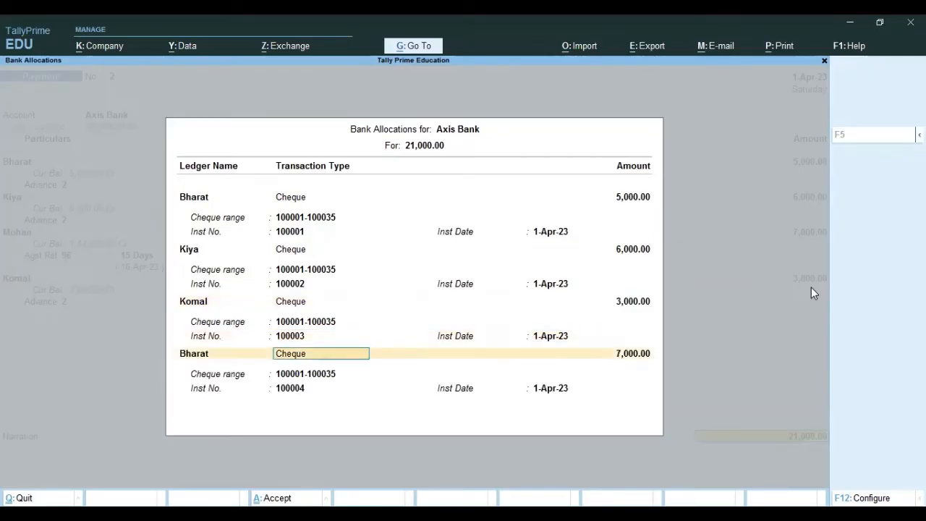
Allocate the remaining 7,000 to the third payment line's party by cheque 100004, dated 1-Apr-23
{"action": "key", "text": "BackSpace"}
{"action": "key", "text": "BackSpace"}
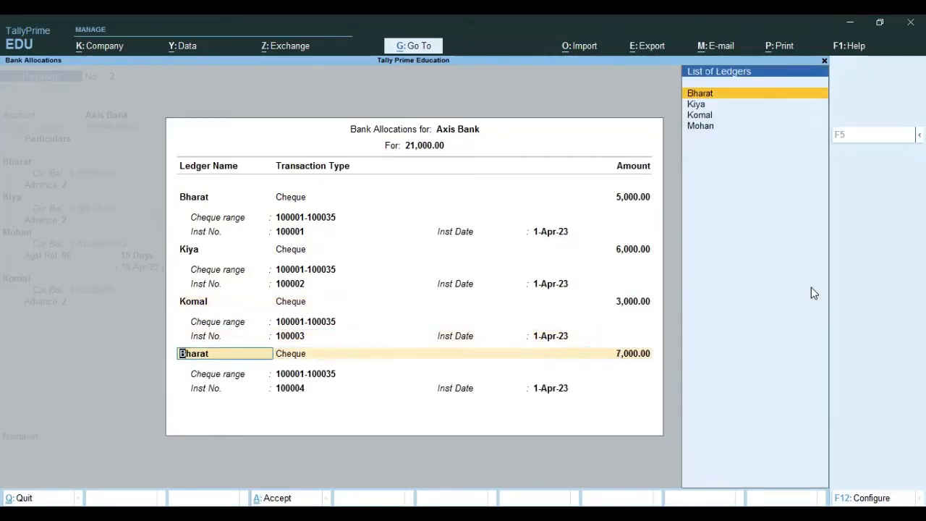
{"action": "key", "text": "Down"}
{"action": "key", "text": "Down"}
{"action": "key", "text": "Down"}
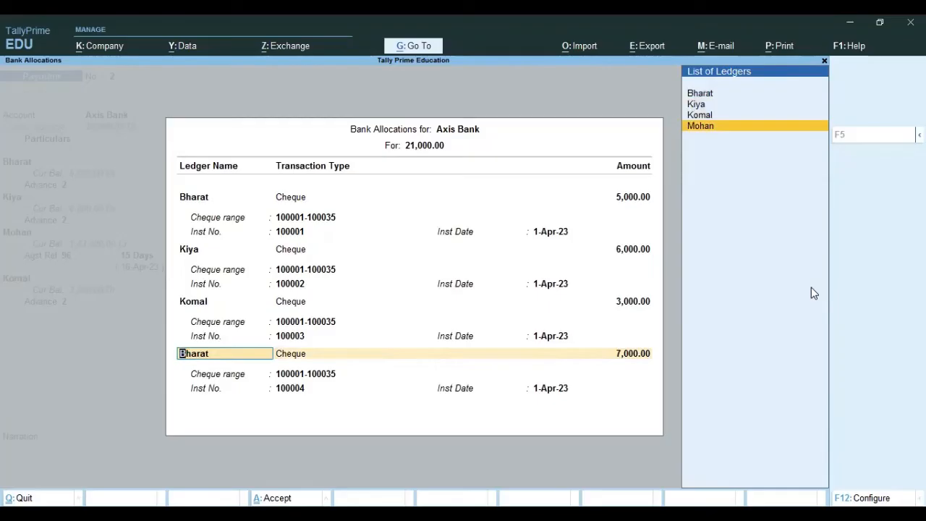
{"action": "key", "text": "Return"}
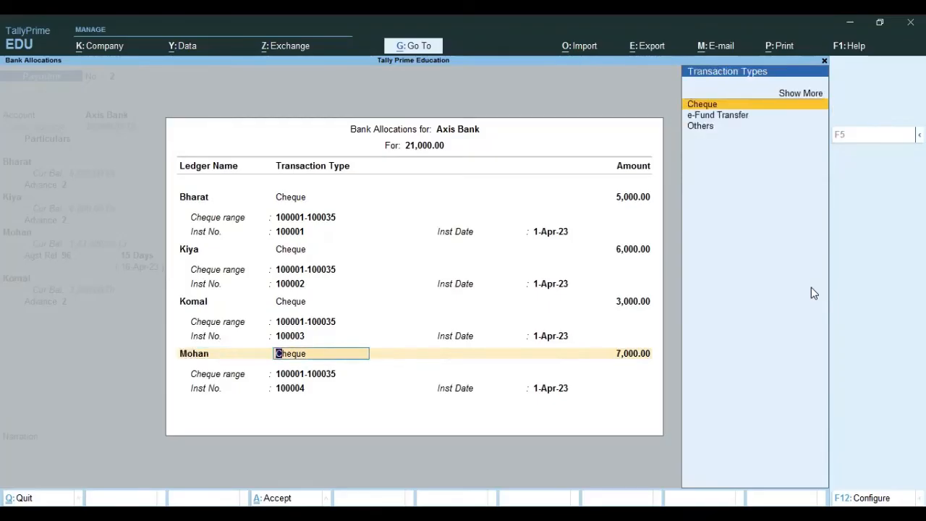
{"action": "key", "text": "Return"}
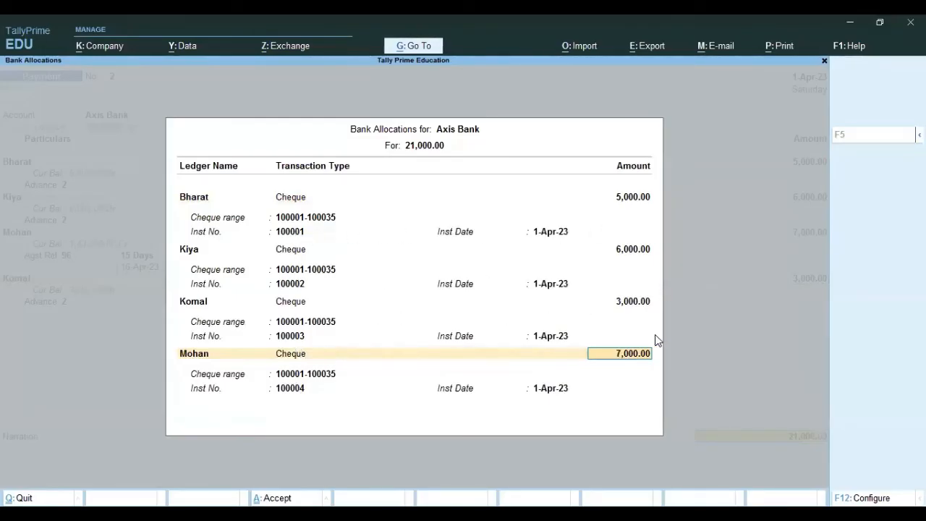
{"action": "key", "text": "Return"}
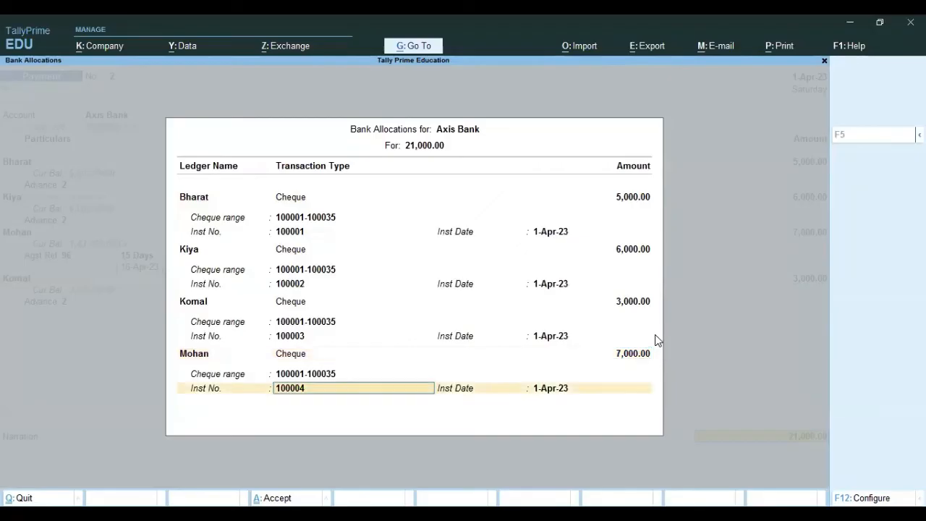
{"action": "key", "text": "Return"}
{"action": "key", "text": "Return"}
{"action": "key", "text": "Return"}
{"action": "key", "text": "Return"}
{"action": "key", "text": "Return"}
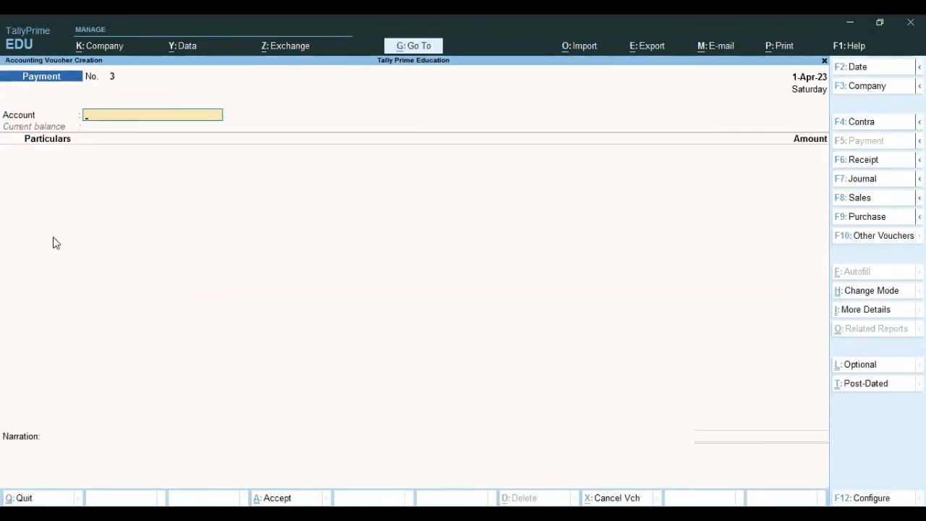
Save the payment voucher without a narration and leave voucher creation
{"action": "key", "text": "Escape"}
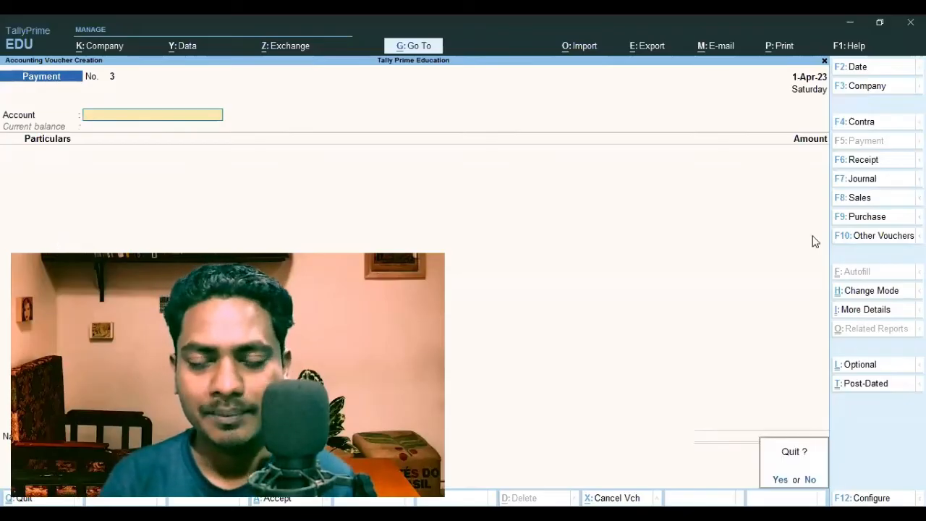
{"action": "key", "text": "Return"}
Open the Axis Bank ledger vouchers for April 2023 from the Balance Sheet through Current Assets and Bank Accounts
{"action": "key", "text": "Down"}
{"action": "key", "text": "Down"}
{"action": "key", "text": "Down"}
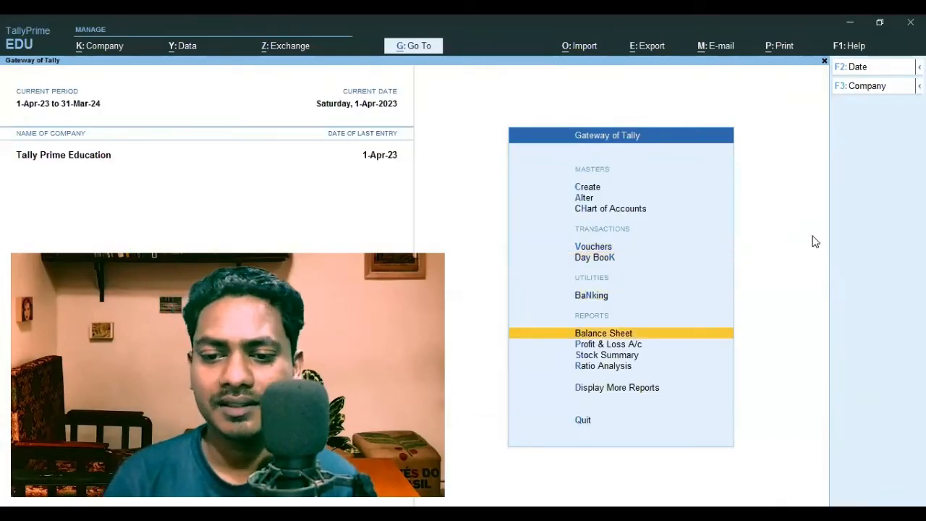
{"action": "key", "text": "Return"}
{"action": "key", "text": "Right"}
{"action": "key", "text": "Return"}
{"action": "key", "text": "Down"}
{"action": "key", "text": "Down"}
{"action": "key", "text": "Down"}
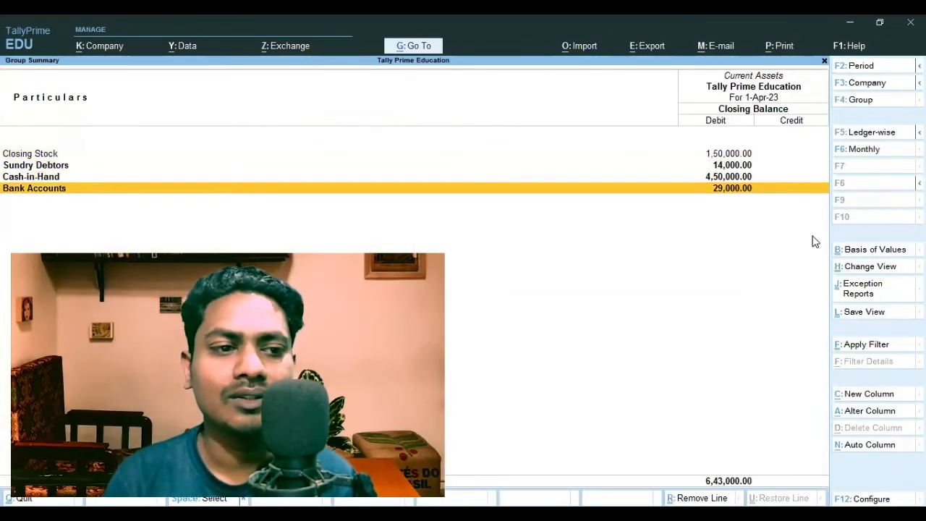
{"action": "key", "text": "Return"}
{"action": "key", "text": "Return"}
{"action": "key", "text": "Return"}
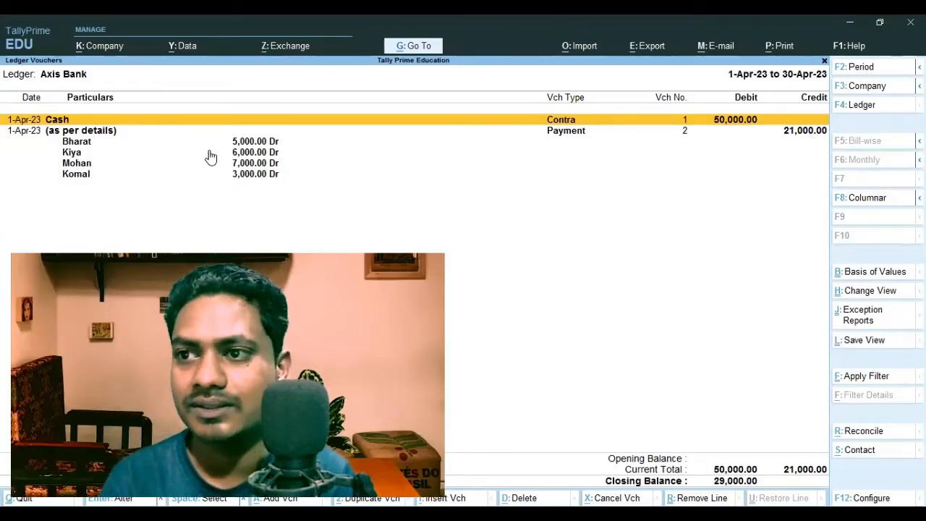
Switch the Axis Bank ledger vouchers to the condensed view and back to the detailed view
{"action": "key", "text": "F1"}
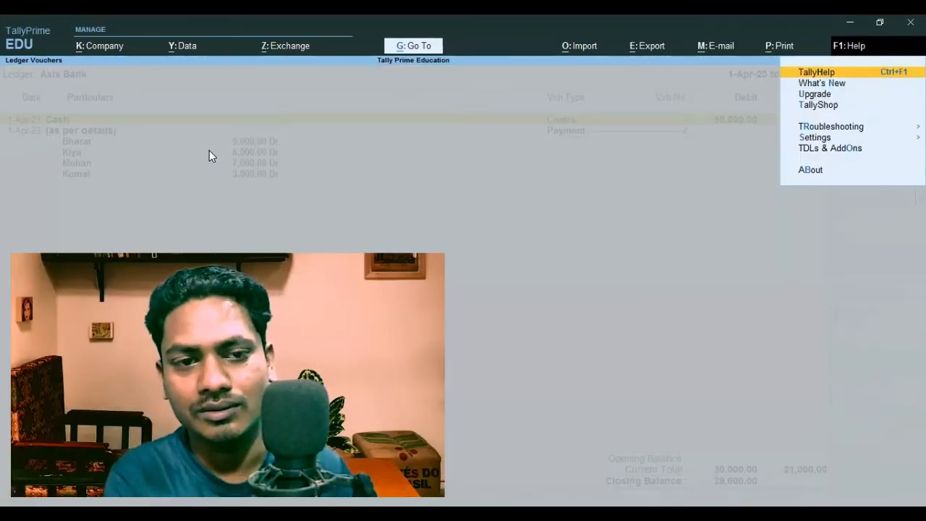
{"action": "key", "text": "Escape"}
{"action": "key", "text": "alt"}
{"action": "key", "text": "alt+F5"}
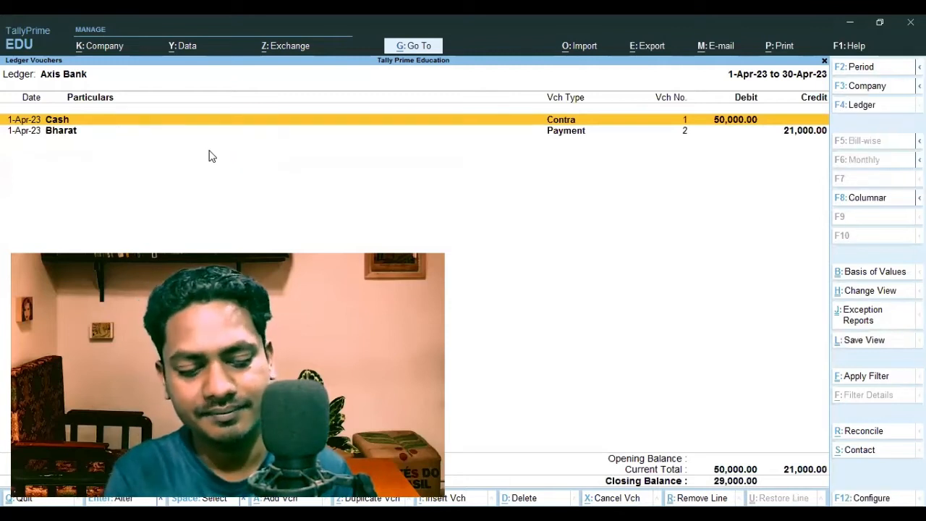
{"action": "key", "text": "alt+F5"}
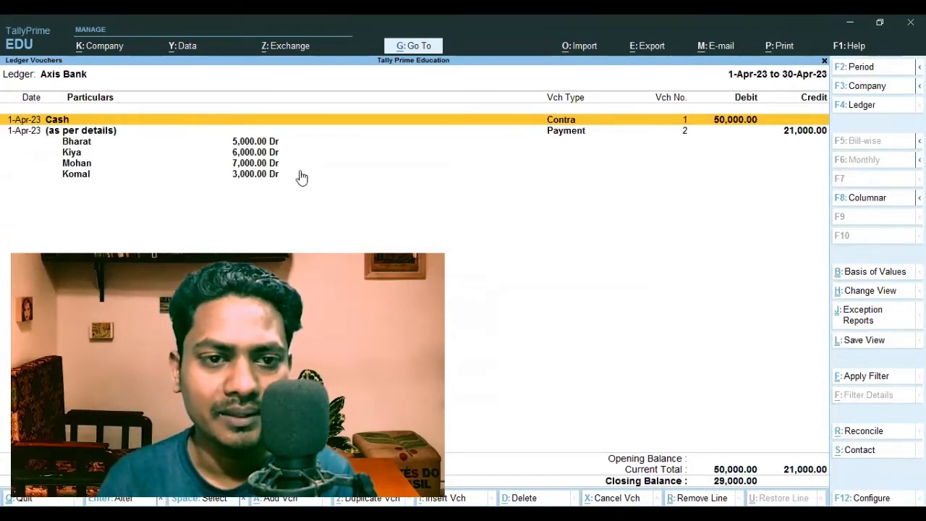
Open the multi-party payment voucher from the Axis Bank ledger for review, and leave it and the reports unchanged
{"action": "key", "text": "Down"}
{"action": "key", "text": "Down"}
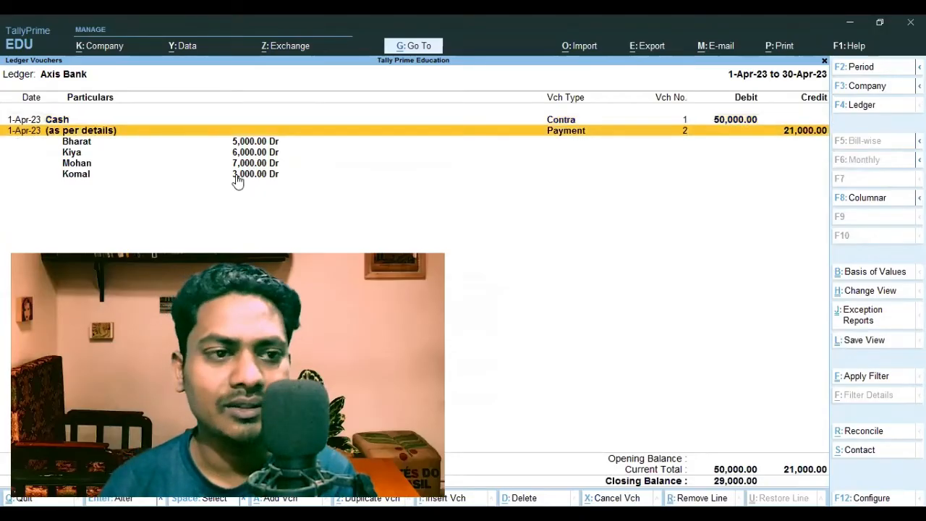
{"action": "key", "text": "Up"}
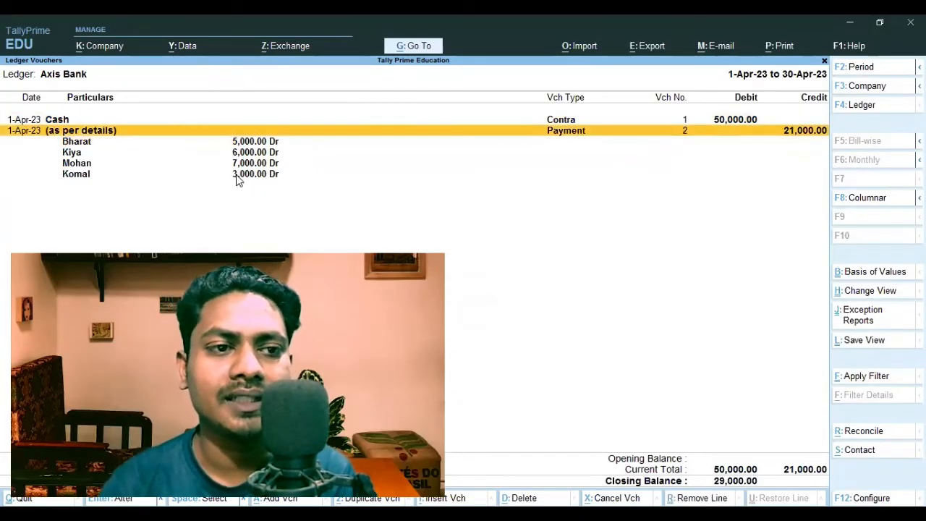
{"action": "key", "text": "Return"}
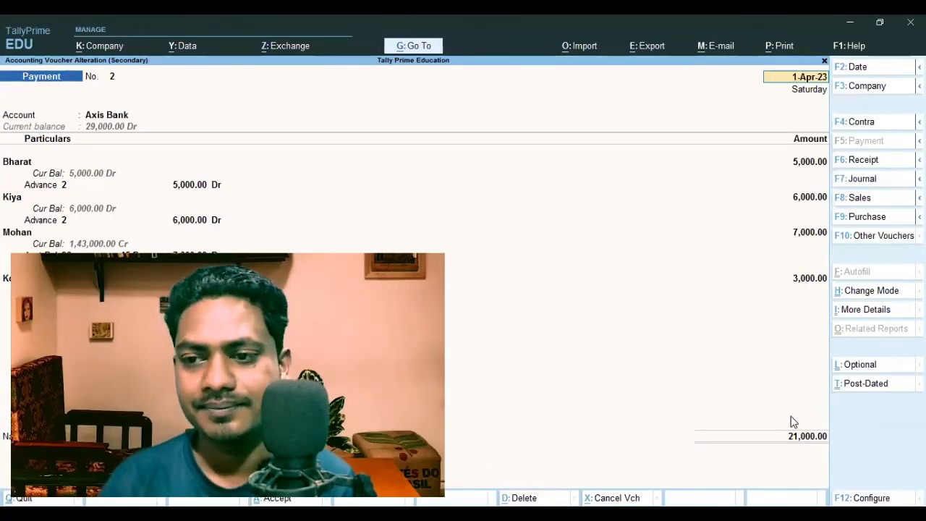
{"action": "key", "text": "Escape"}
{"action": "key", "text": "Escape"}
{"action": "key", "text": "Escape"}
{"action": "key", "text": "Escape"}
{"action": "key", "text": "Escape"}
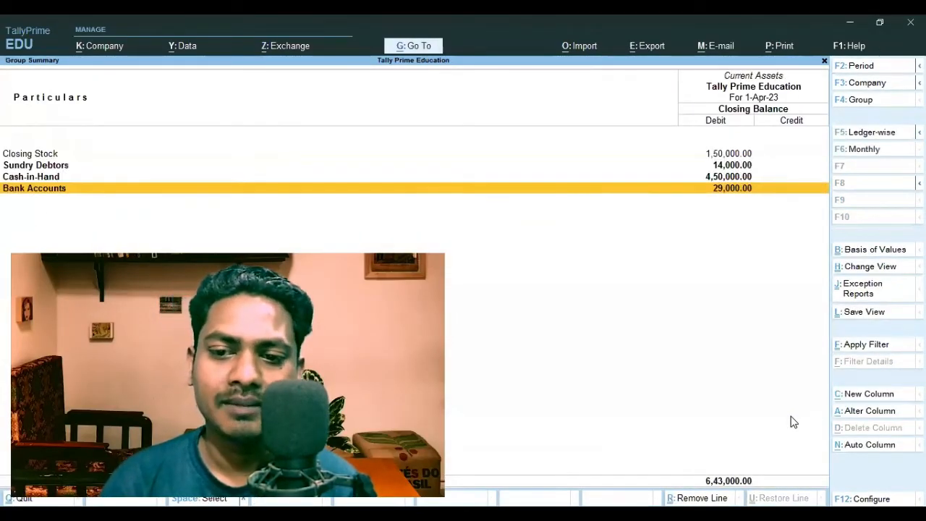
Open the Bank Reconciliation statement for the Axis Bank ledger from the Banking utilities
{"action": "key", "text": "k"}
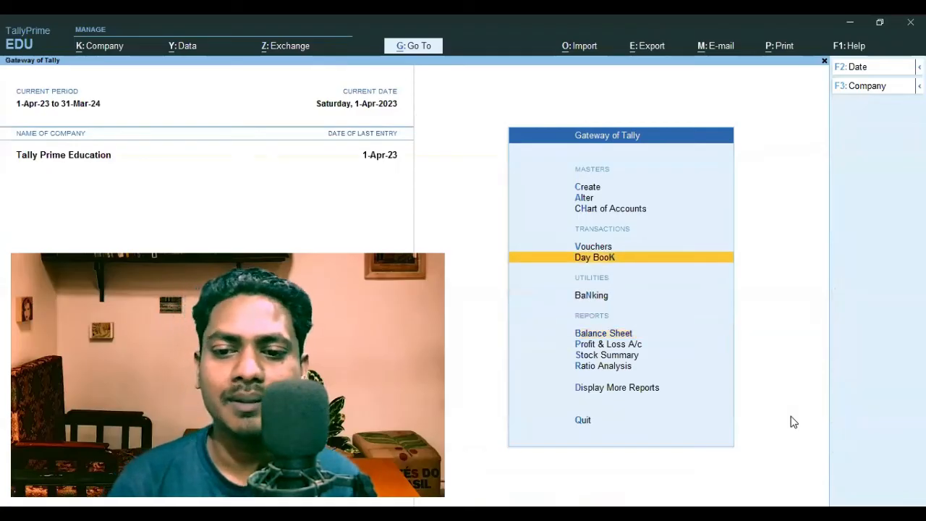
{"action": "key", "text": "n"}
{"action": "key", "text": "Down"}
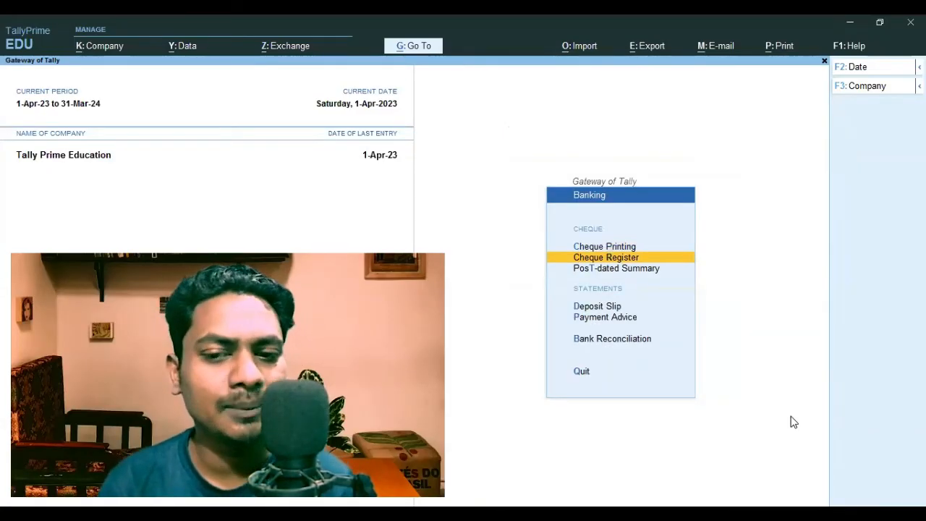
{"action": "key", "text": "Down"}
{"action": "key", "text": "Down"}
{"action": "key", "text": "Up"}
{"action": "key", "text": "Up"}
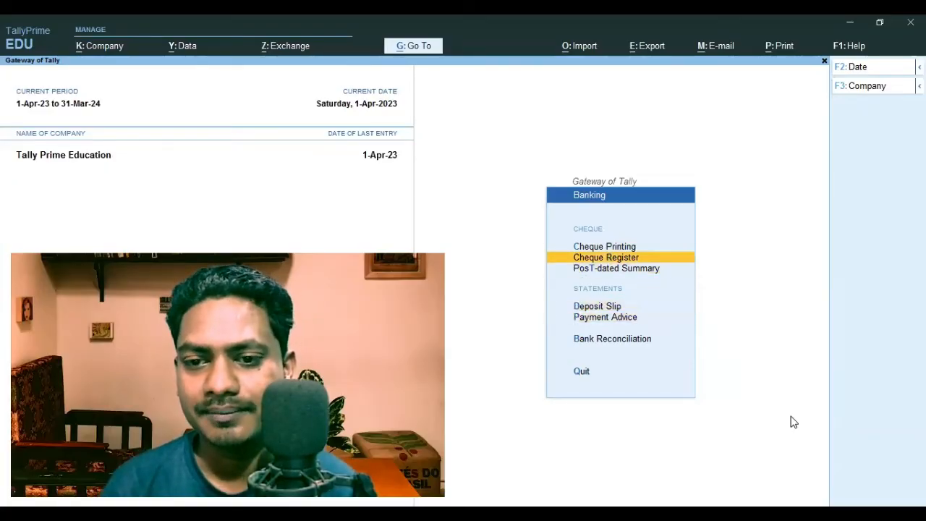
{"action": "key", "text": "Down"}
{"action": "key", "text": "Down"}
{"action": "key", "text": "Down"}
{"action": "key", "text": "Down"}
{"action": "key", "text": "Return"}
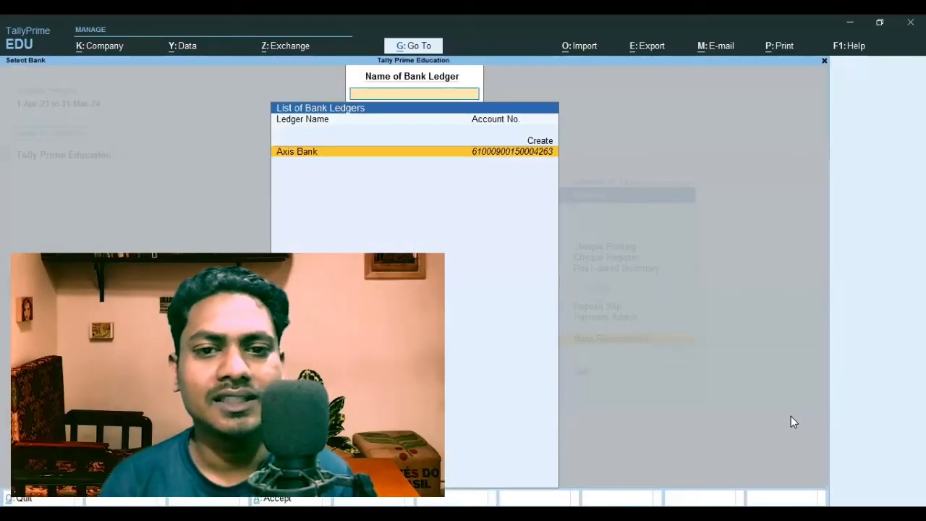
{"action": "key", "text": "Return"}
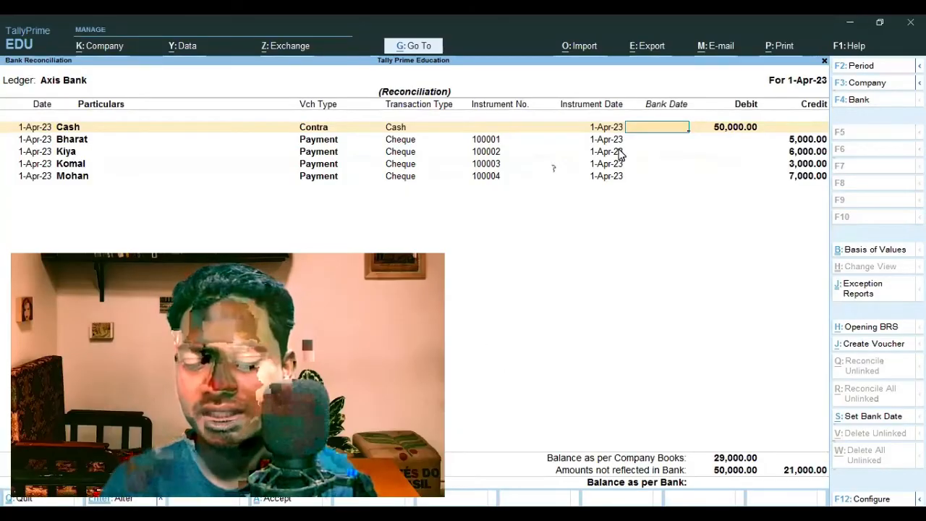
Go through the Bank Date entries of the Axis Bank reconciliation and leave it without entering any dates
{"action": "key", "text": "Down"}
{"action": "key", "text": "Return"}
{"action": "key", "text": "Return"}
{"action": "key", "text": "Return"}
{"action": "key", "text": "Return"}
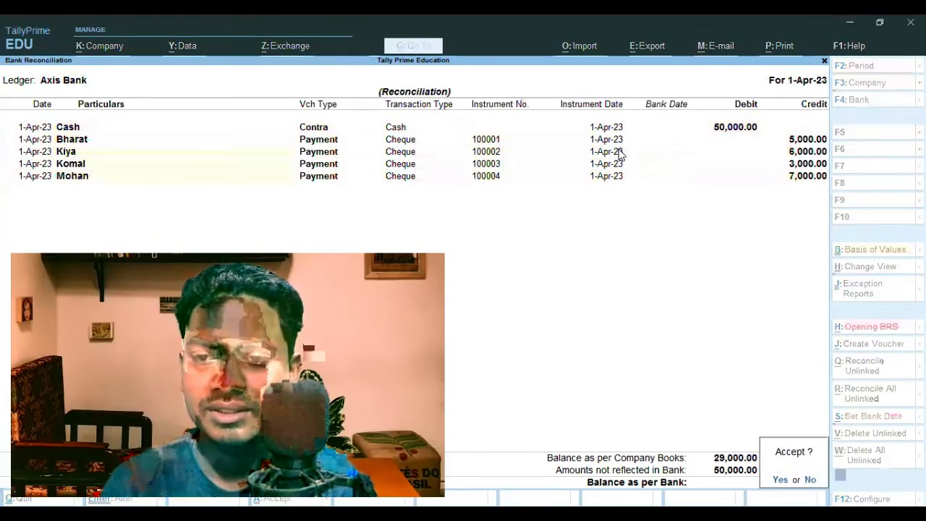
{"action": "key", "text": "Up"}
{"action": "key", "text": "Up"}
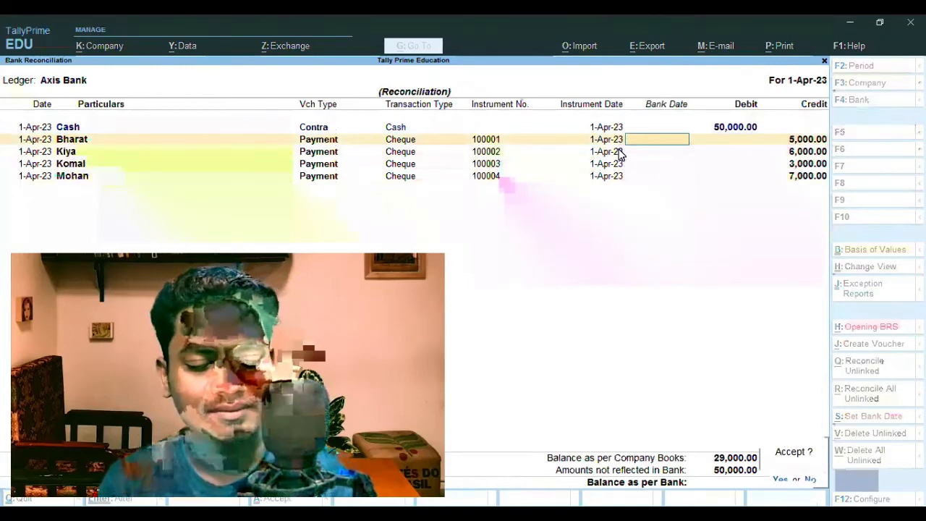
{"action": "key", "text": "Escape"}
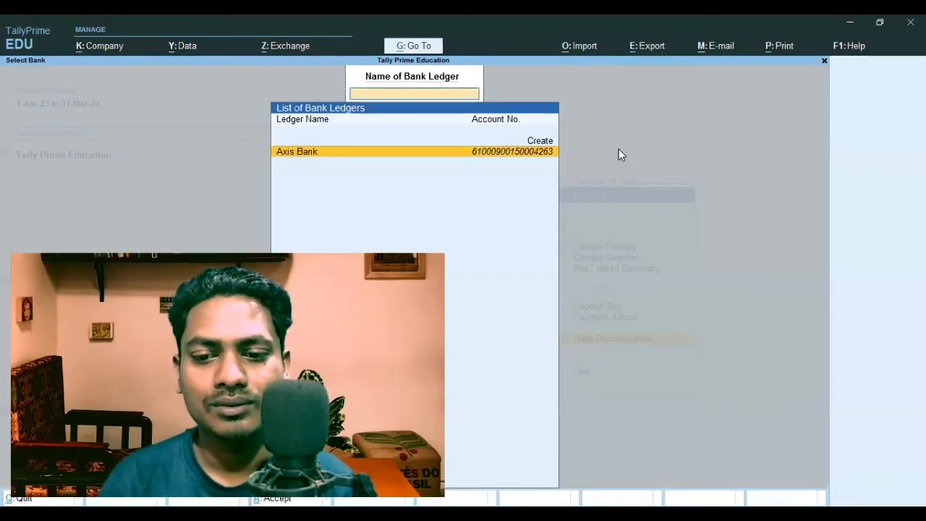
{"action": "key", "text": "Escape"}
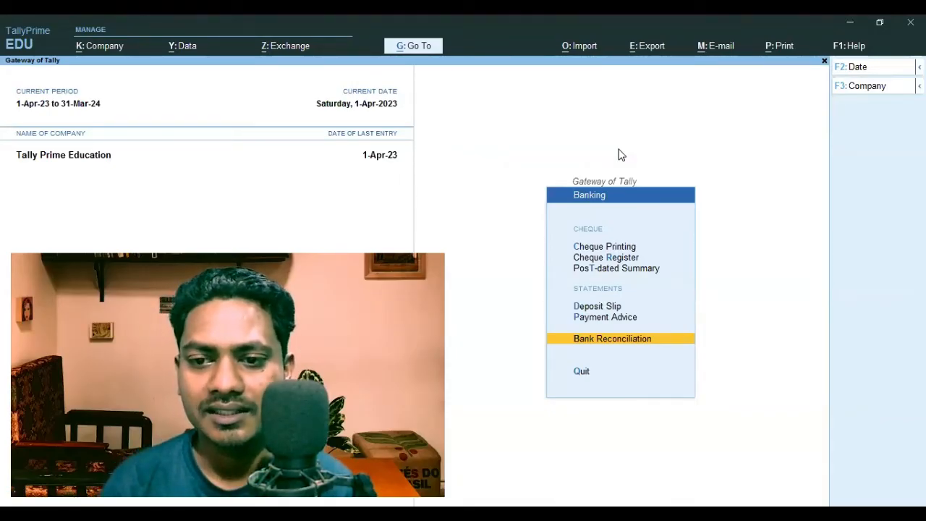
{"action": "key", "text": "Up"}
{"action": "key", "text": "Up"}
{"action": "key", "text": "Up"}
{"action": "key", "text": "Up"}
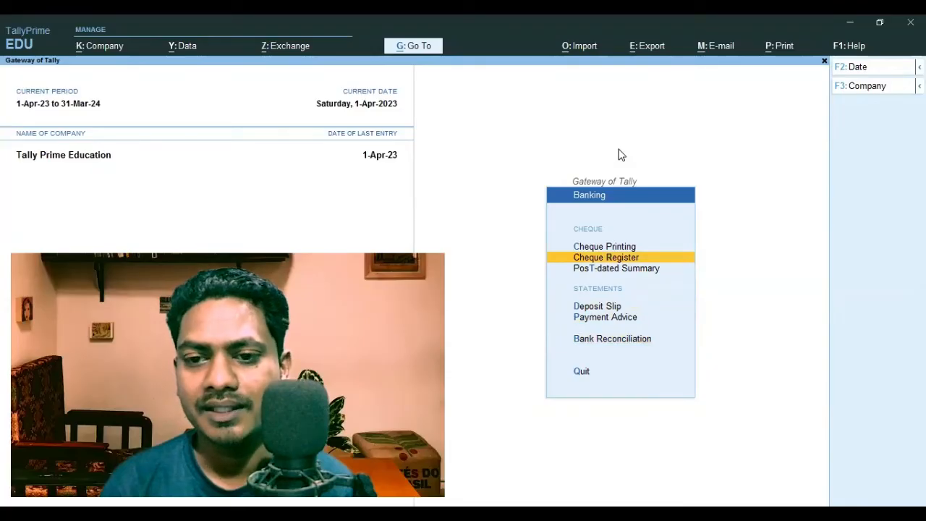
{"action": "key", "text": "Up"}
{"action": "key", "text": "Down"}
{"action": "key", "text": "Return"}
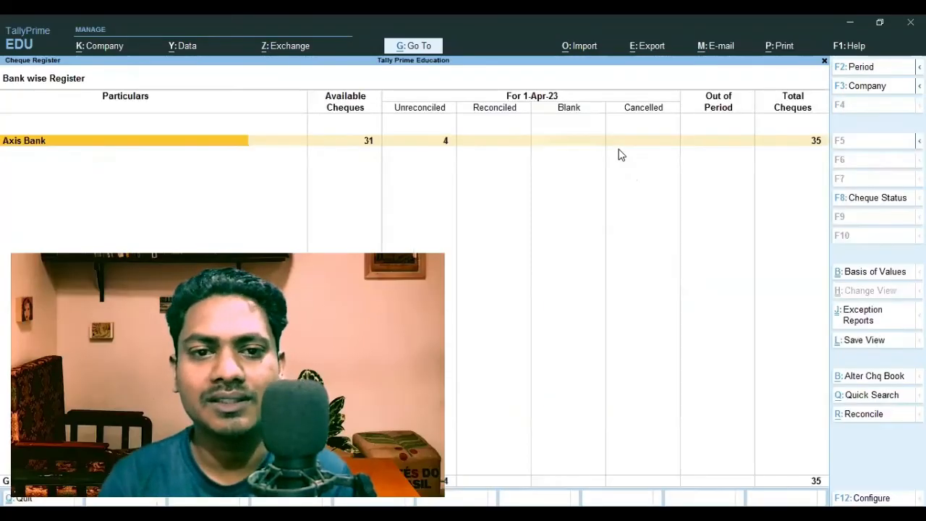
{"action": "key", "text": "Return"}
{"action": "key", "text": "Return"}
Examine the status, party and amount of each issued cheque in the list, and return to the cheque range register
{"action": "key", "text": "Down"}
{"action": "key", "text": "Down"}
{"action": "key", "text": "Down"}
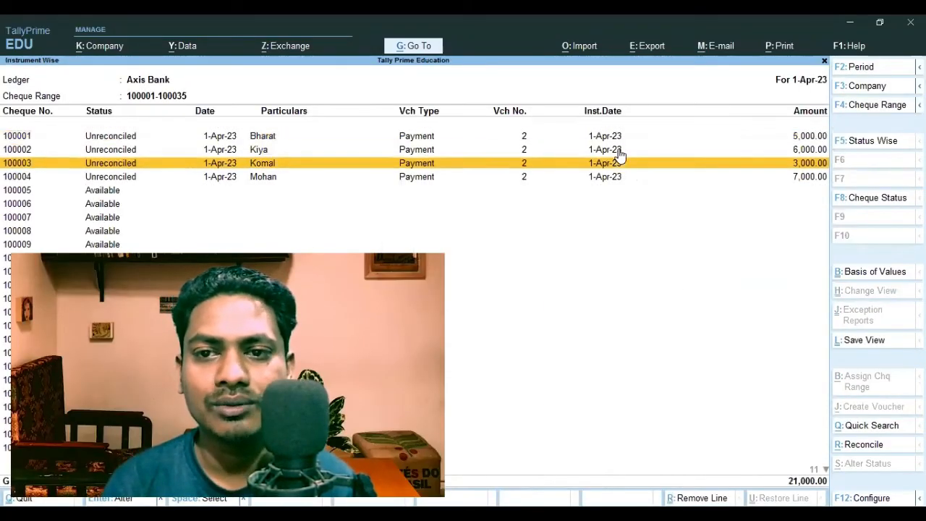
{"action": "key", "text": "Up"}
{"action": "key", "text": "Up"}
{"action": "key", "text": "Up"}
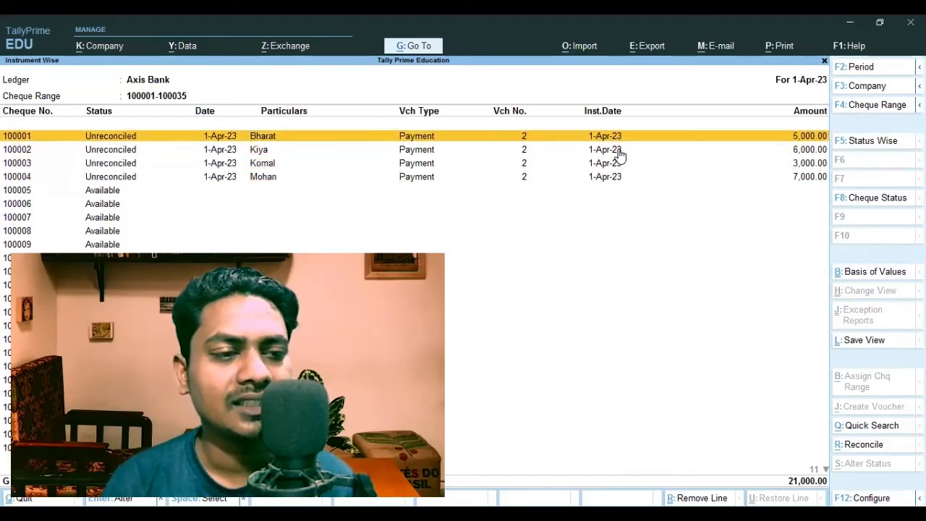
{"action": "key", "text": "Down"}
{"action": "key", "text": "Down"}
{"action": "key", "text": "Down"}
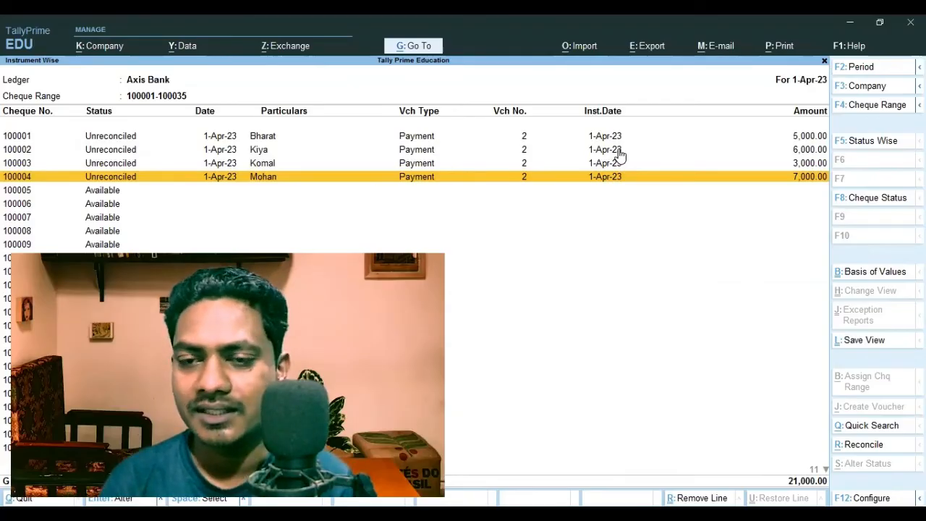
{"action": "key", "text": "Escape"}
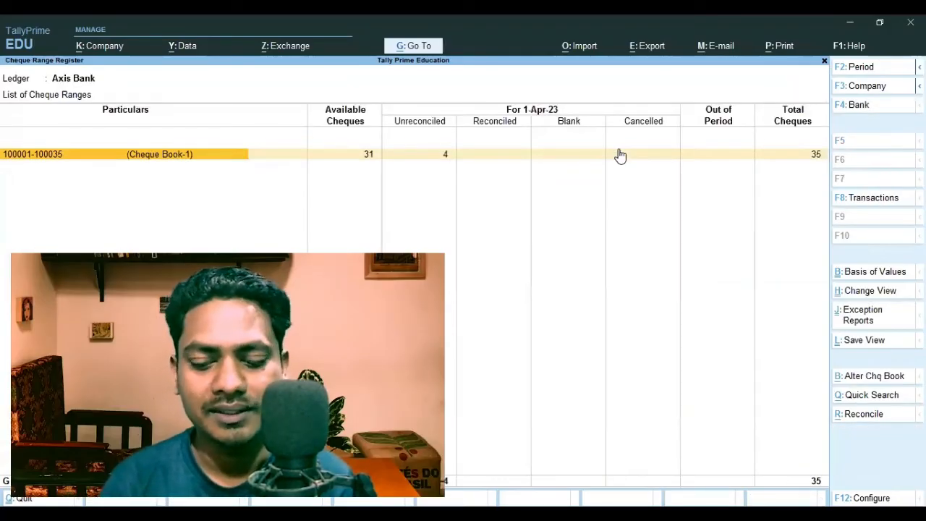
{"action": "left_click", "coordinate": [620, 155]}
{"action": "left_click", "coordinate": [779, 48]}
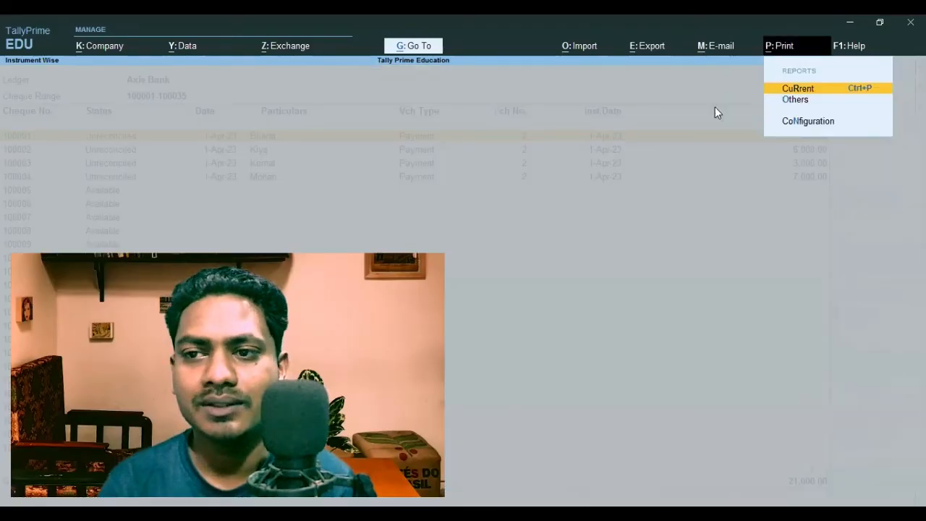
{"action": "left_click", "coordinate": [795, 89]}
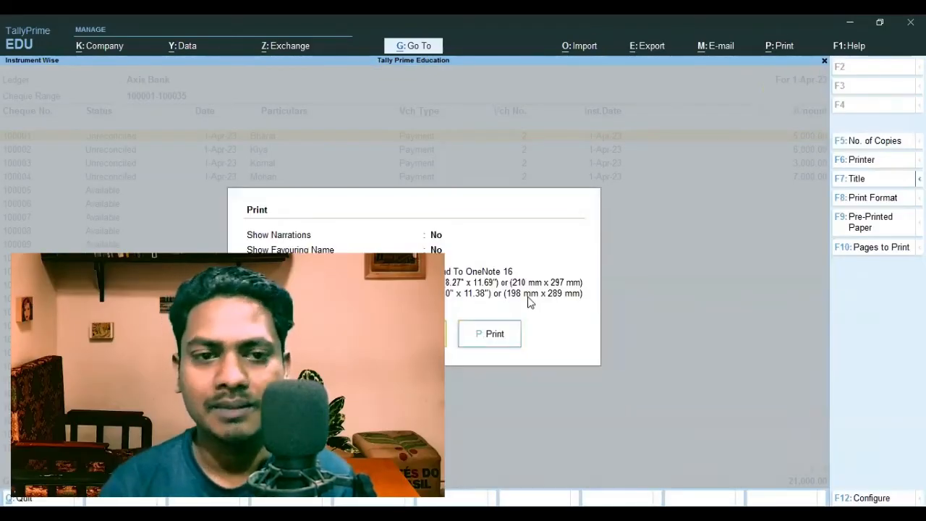
{"action": "key", "text": "p"}
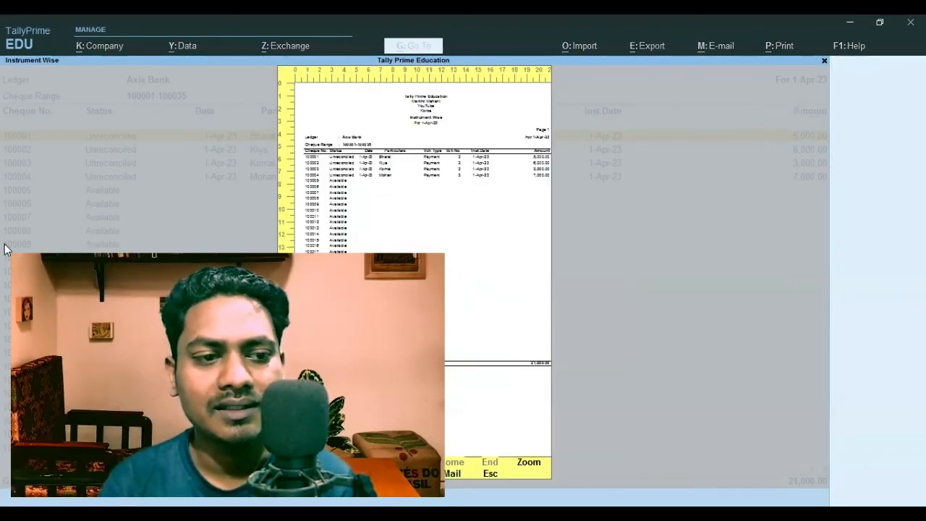
{"action": "left_click", "coordinate": [527, 466]}
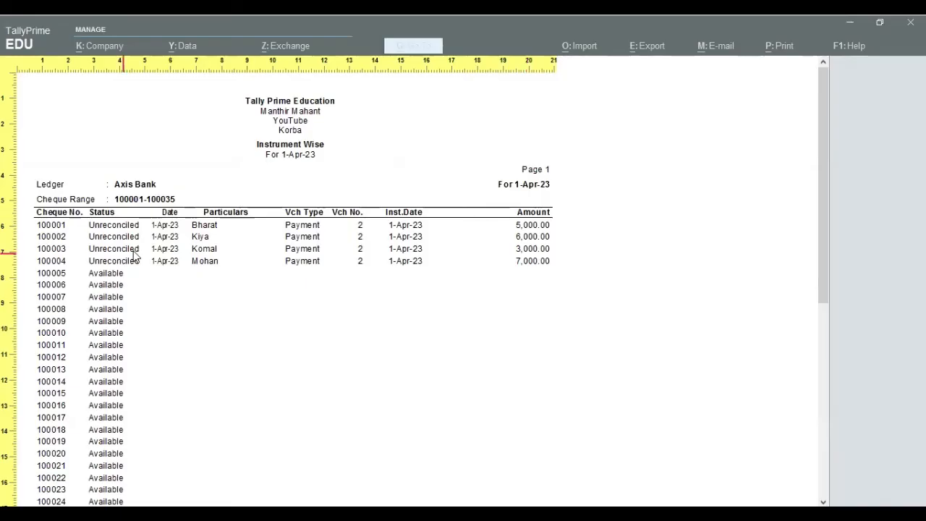
Close the preview without printing and leave the cheque register for the Gateway of Tally
{"action": "key", "text": "Escape"}
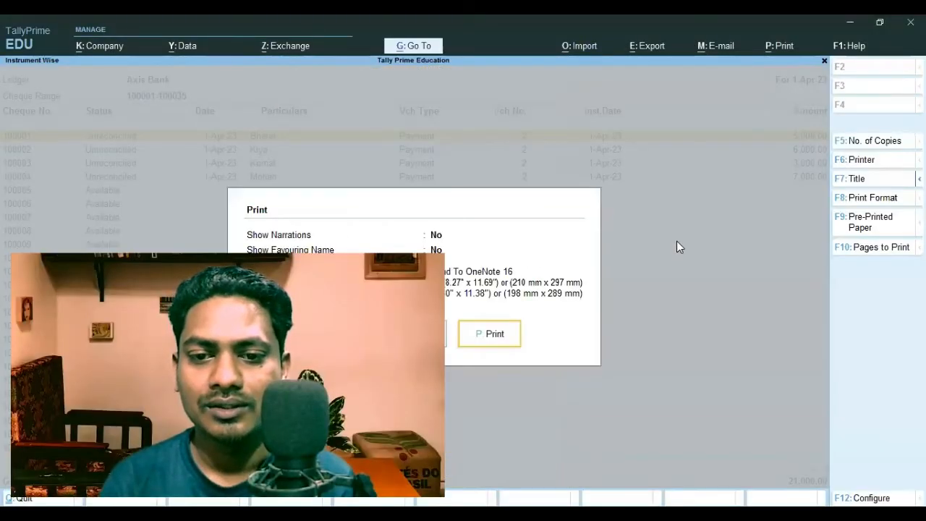
{"action": "key", "text": "Escape"}
{"action": "key", "text": "Escape"}
{"action": "key", "text": "Escape"}
{"action": "key", "text": "Escape"}
{"action": "key", "text": "Escape"}
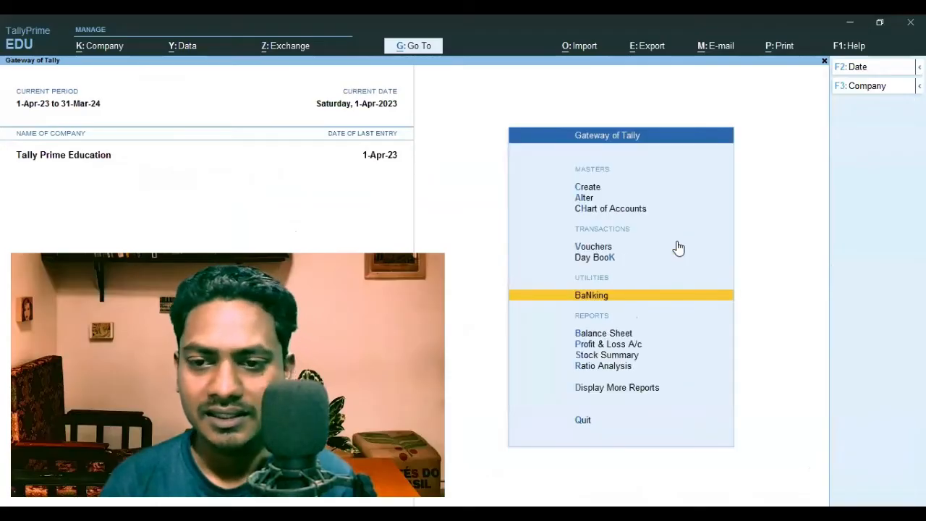
{"action": "key", "text": "Escape"}
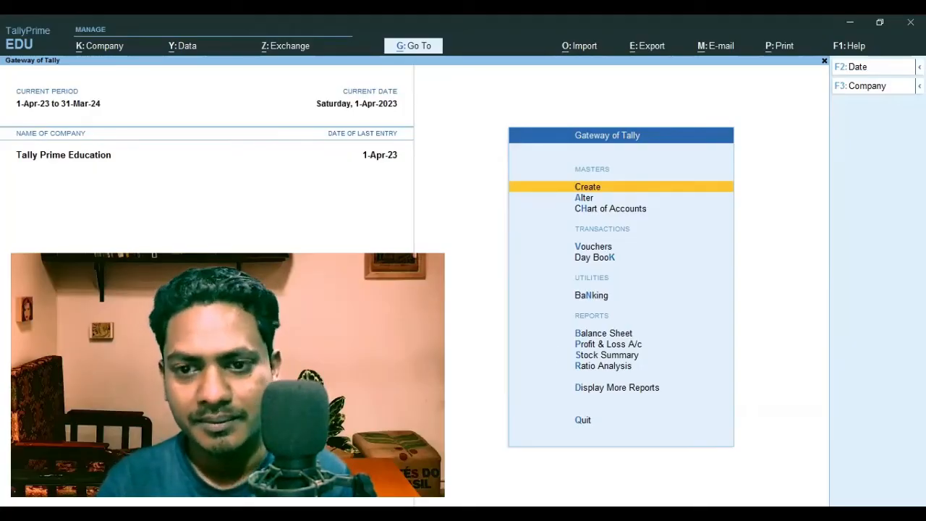
Switch to the YouTube comments in the browser to view the viewer's request, and return to TallyPrime
{"action": "key", "text": "alt+Tab"}
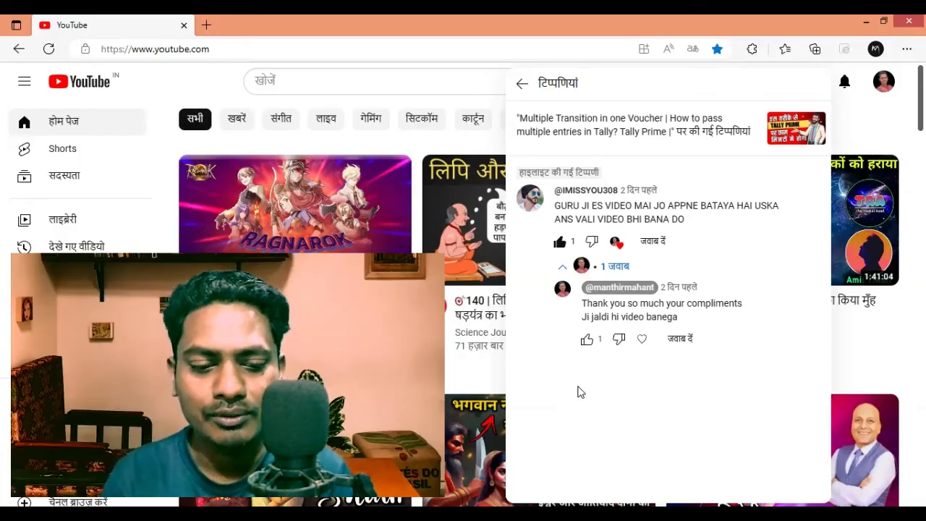
{"action": "key", "text": "alt+Tab"}
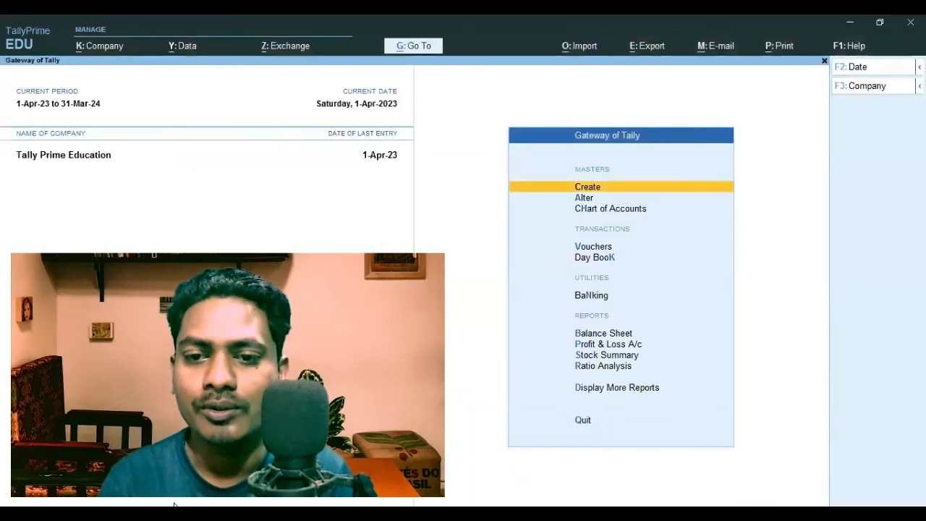